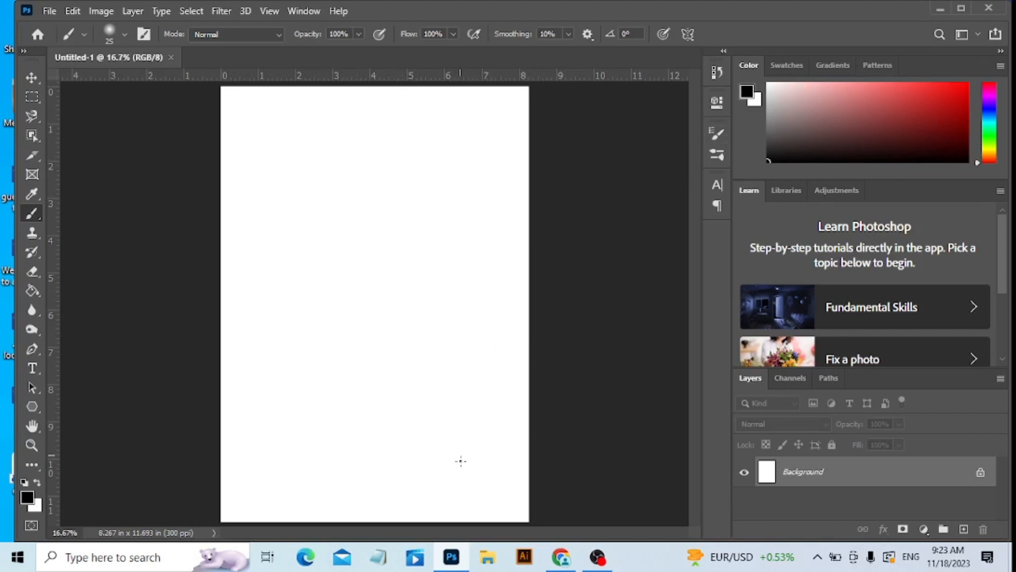
Step: Place the images (11) photo from the Downloads folder into the blank Untitled-1 document
left_click(488, 558)
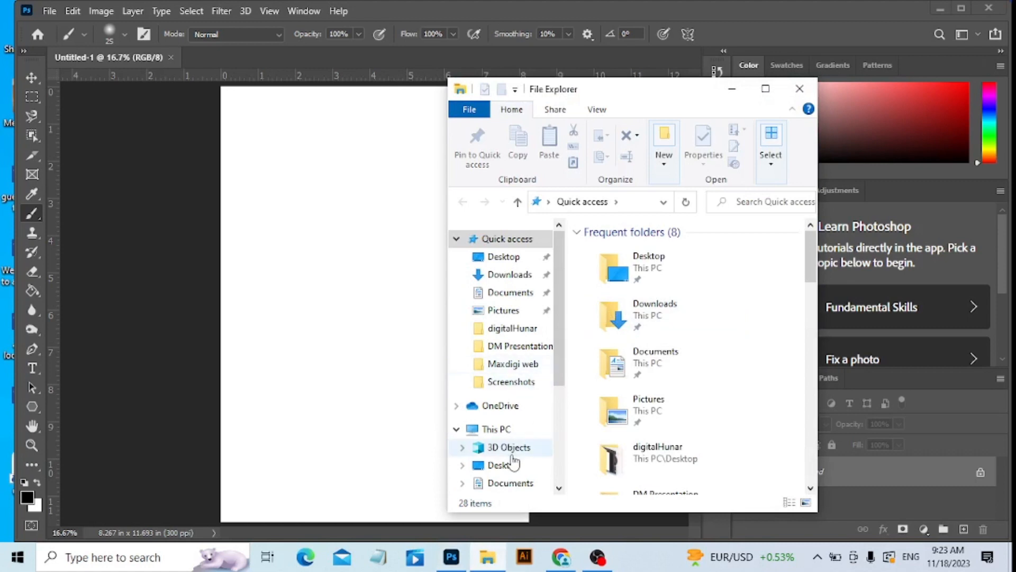
left_click(522, 284)
left_click(594, 283)
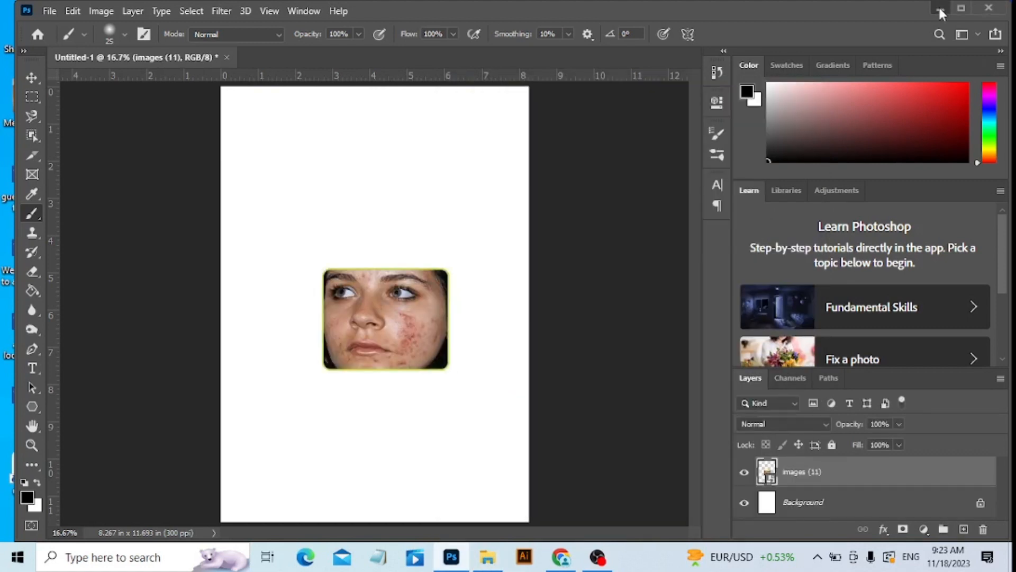
Step: Open the images (11) photo from the Downloads folder as a separate document of its own
left_click(940, 8)
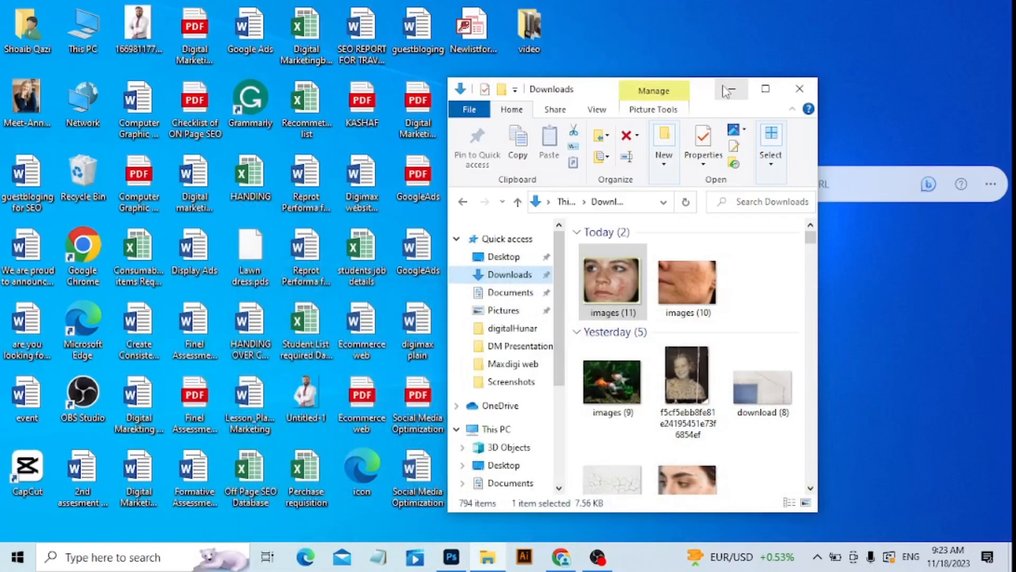
left_click_drag(601, 265, 448, 511)
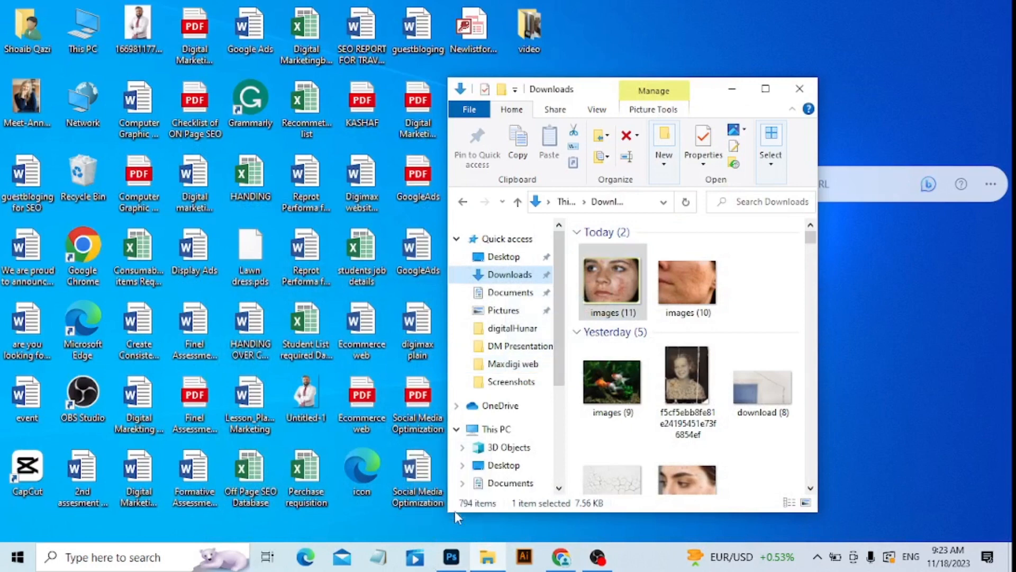
left_click_drag(617, 284, 296, 65)
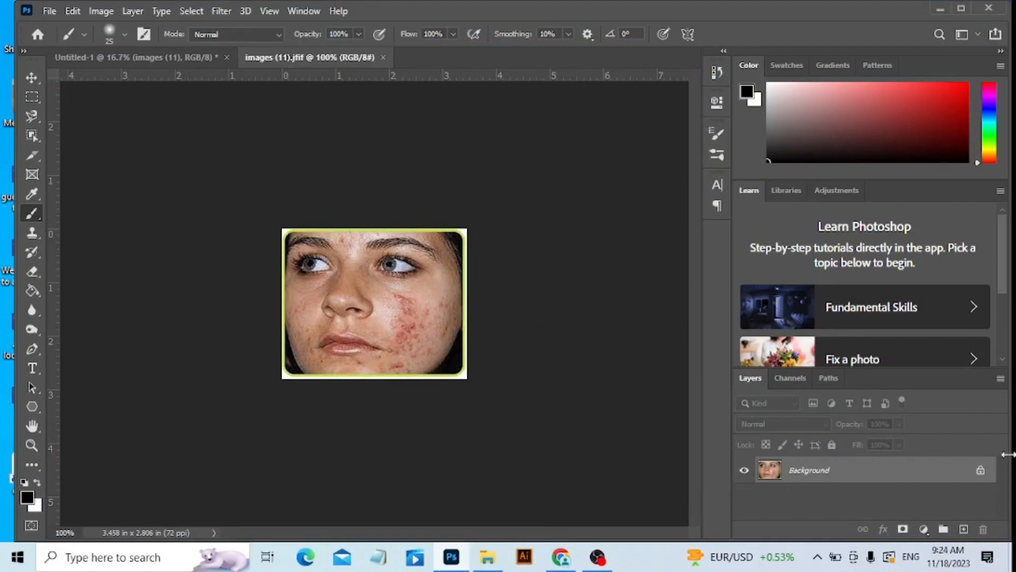
Step: Duplicate the Background layer and set the copy's blend mode to Vivid Light
left_click(980, 472)
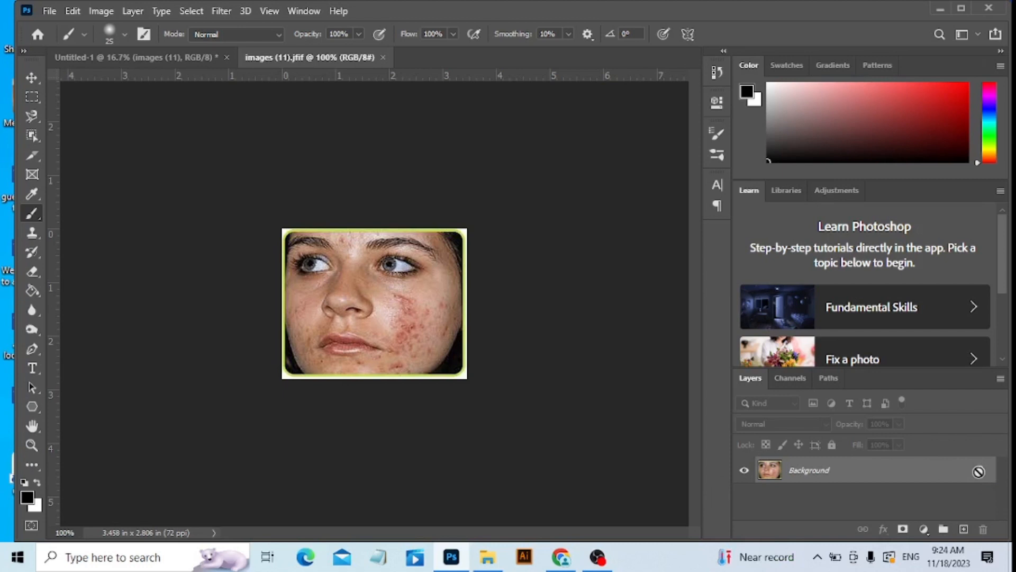
key("ctrl+j")
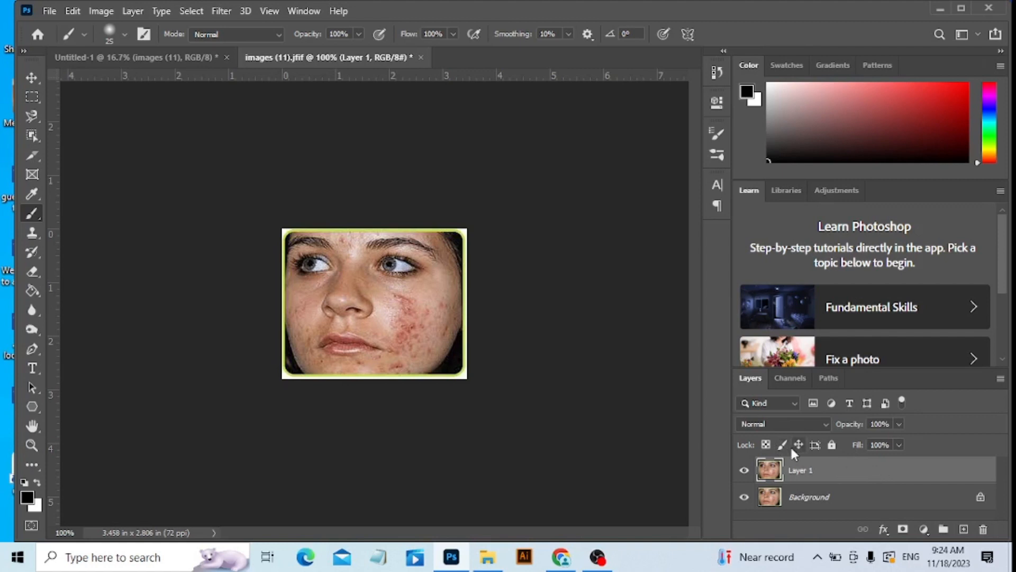
left_click(824, 424)
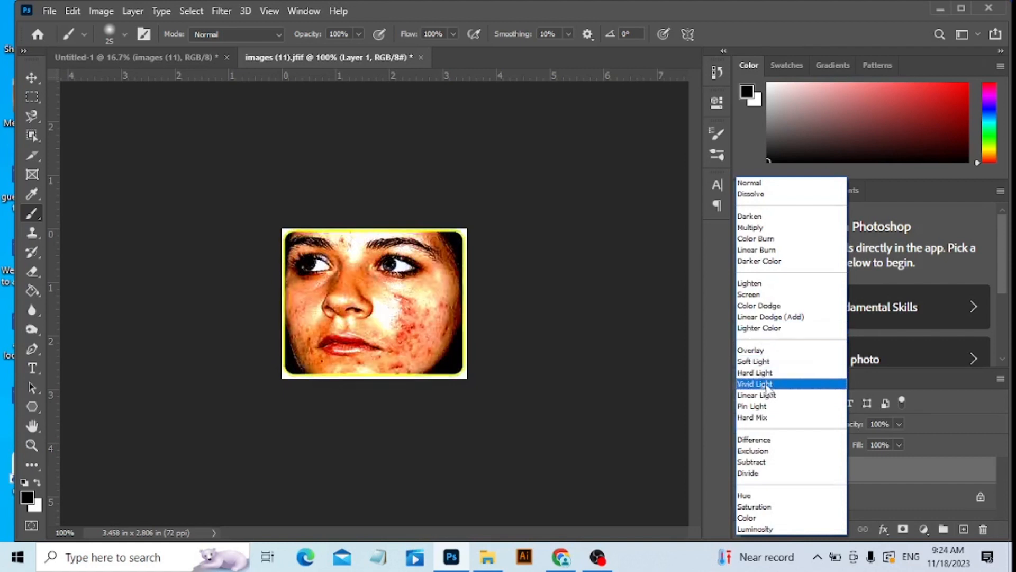
left_click(766, 385)
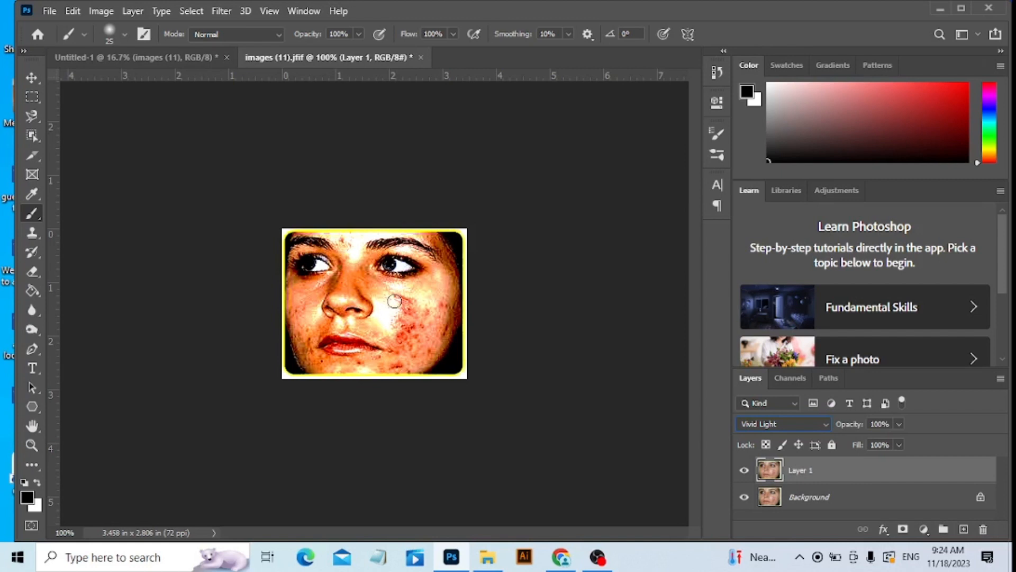
Step: Invert the colors of the duplicated photo layer with the Invert adjustment
left_click(72, 12)
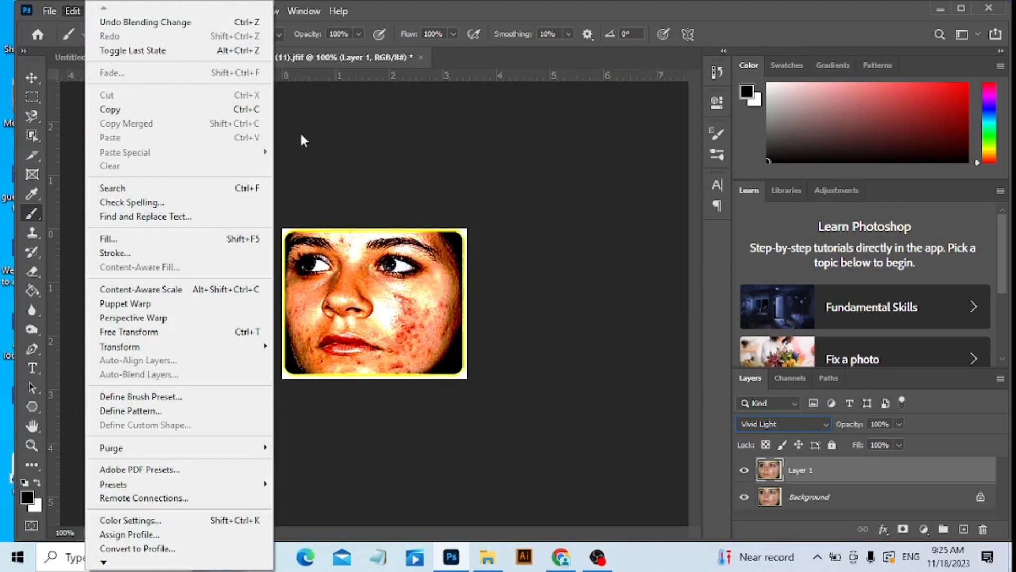
left_click(341, 110)
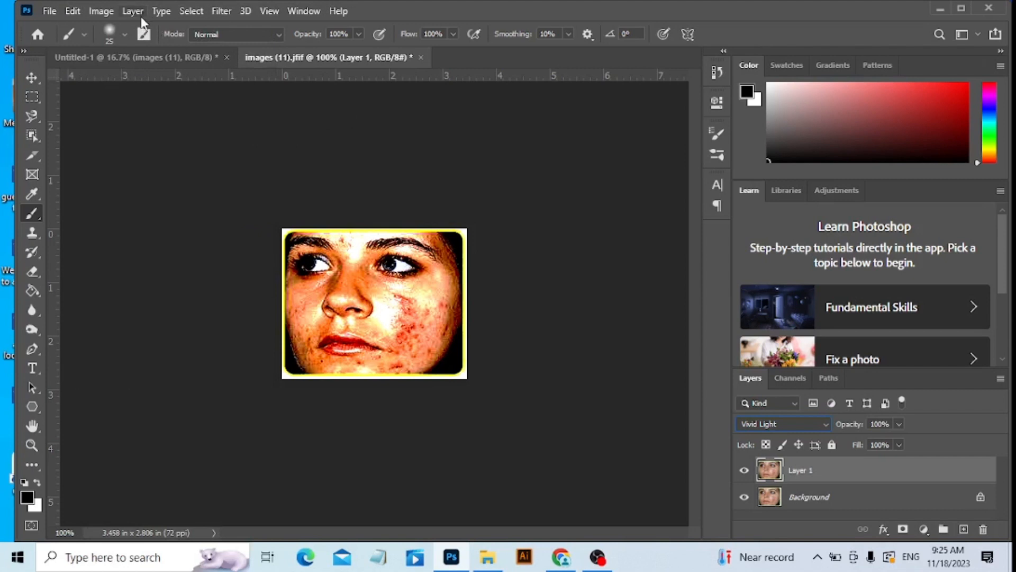
left_click(96, 12)
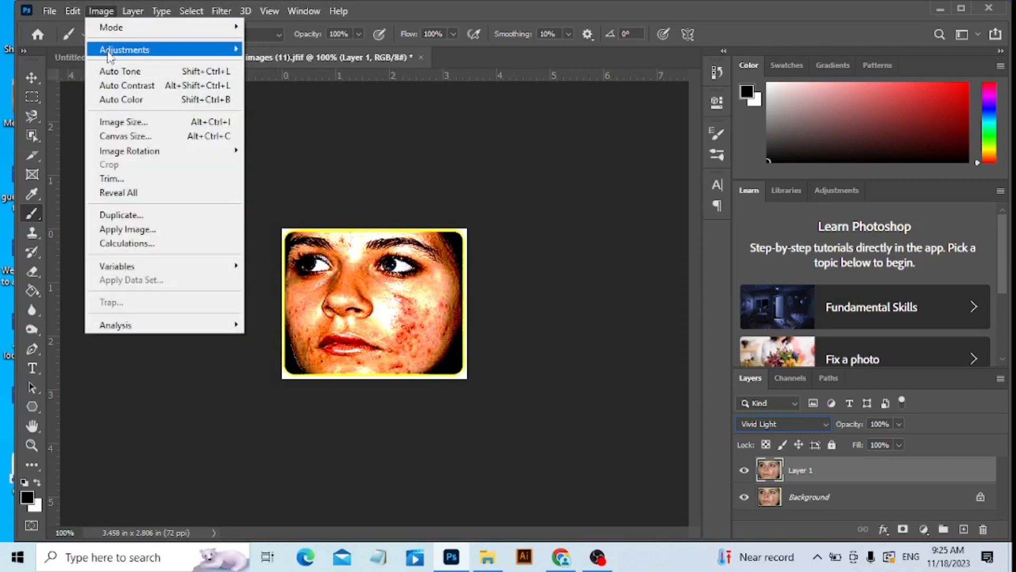
mouse_move(108, 54)
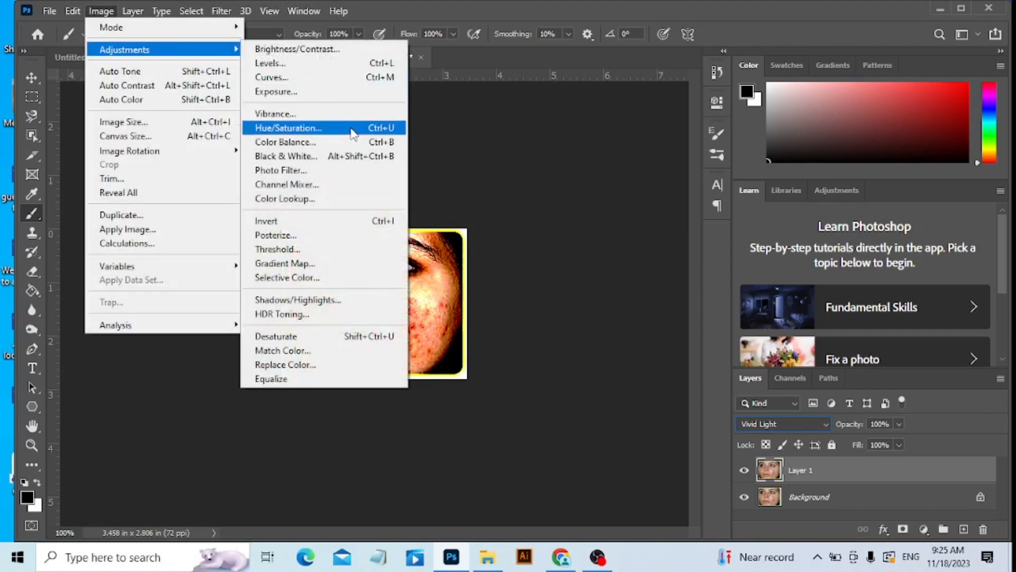
left_click(321, 227)
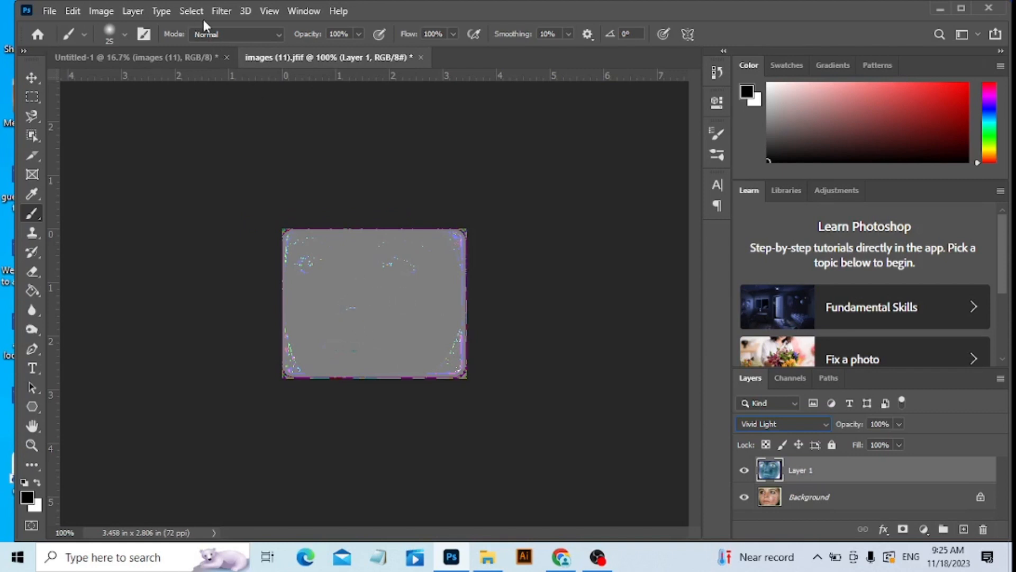
Step: Apply a High Pass filter with a radius of 8.6 pixels to the inverted layer
left_click(222, 11)
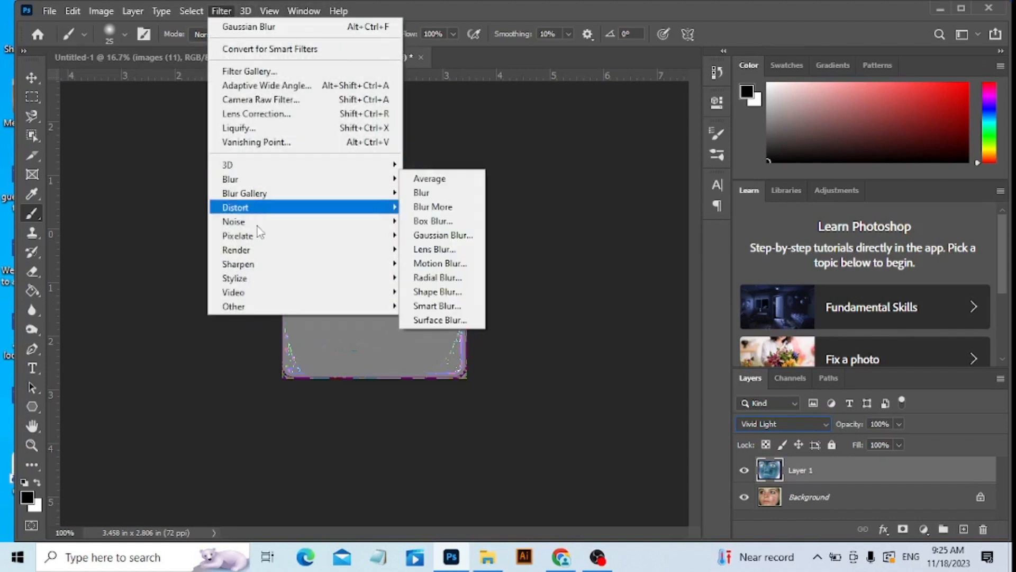
mouse_move(239, 309)
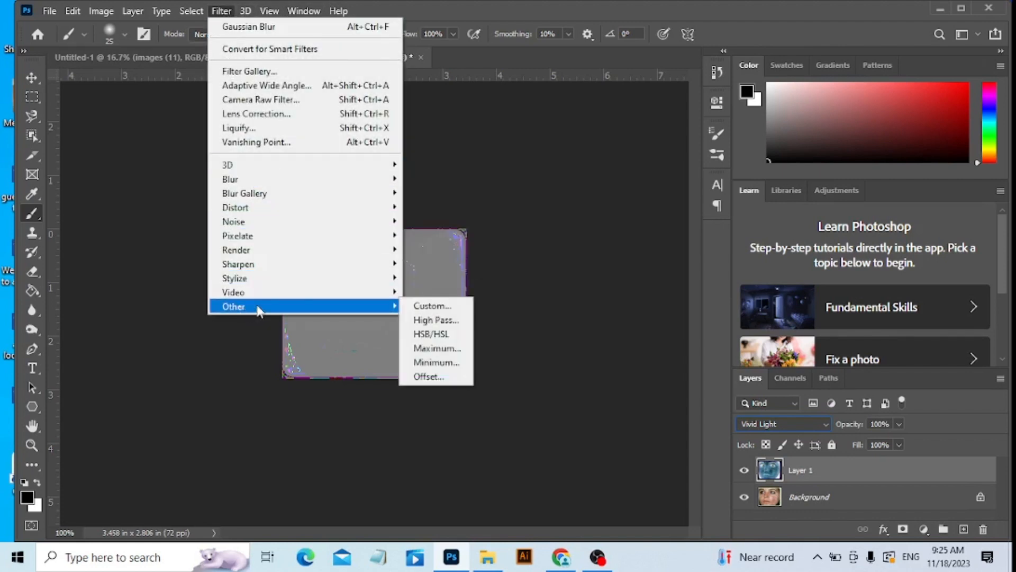
mouse_move(356, 293)
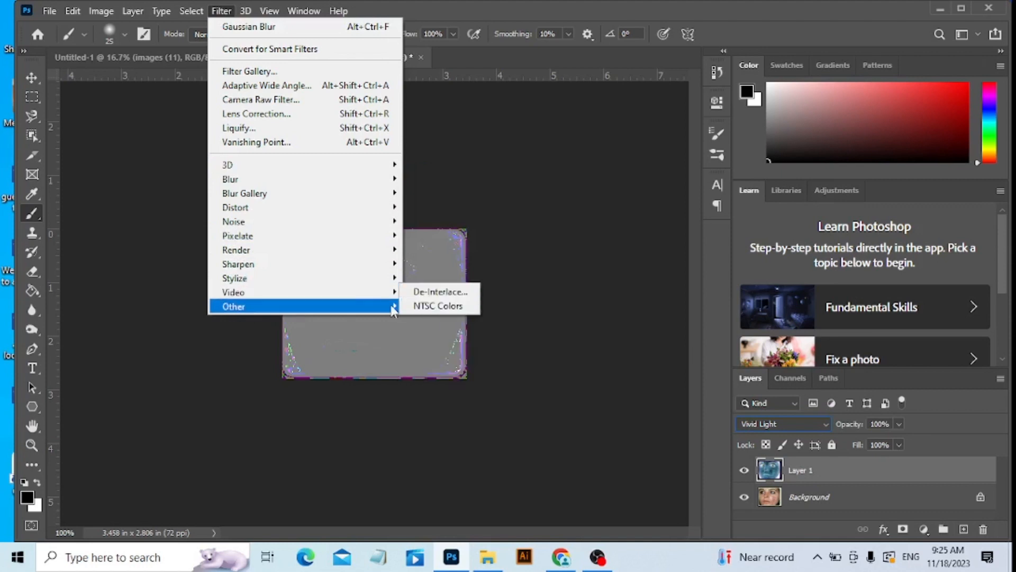
mouse_move(397, 307)
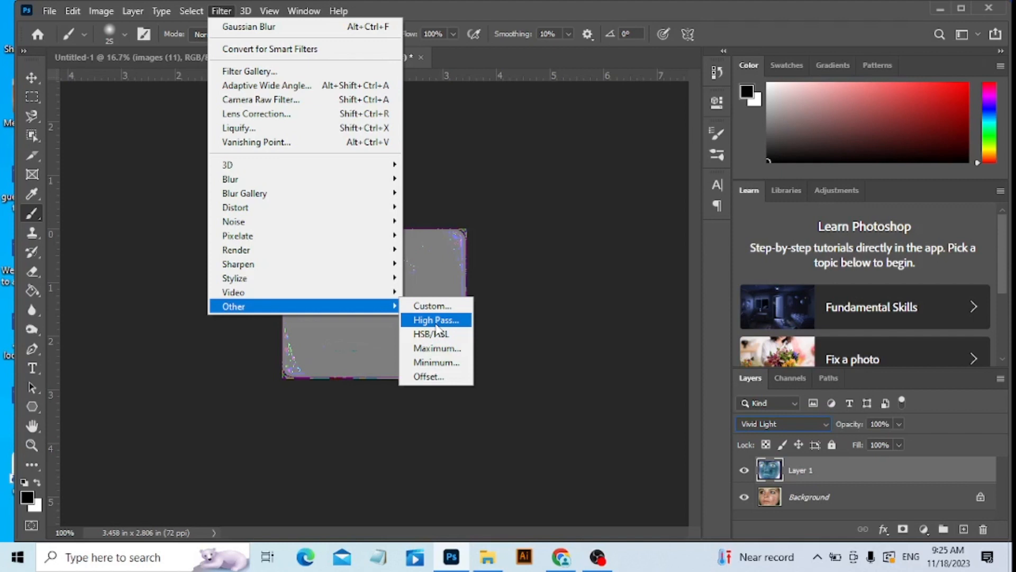
left_click(436, 321)
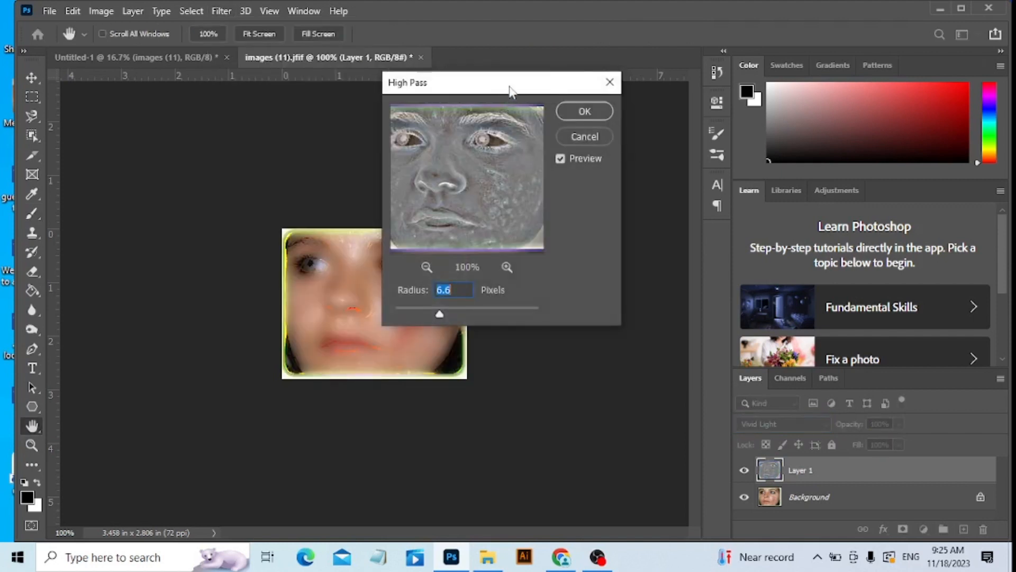
left_click_drag(510, 92, 582, 146)
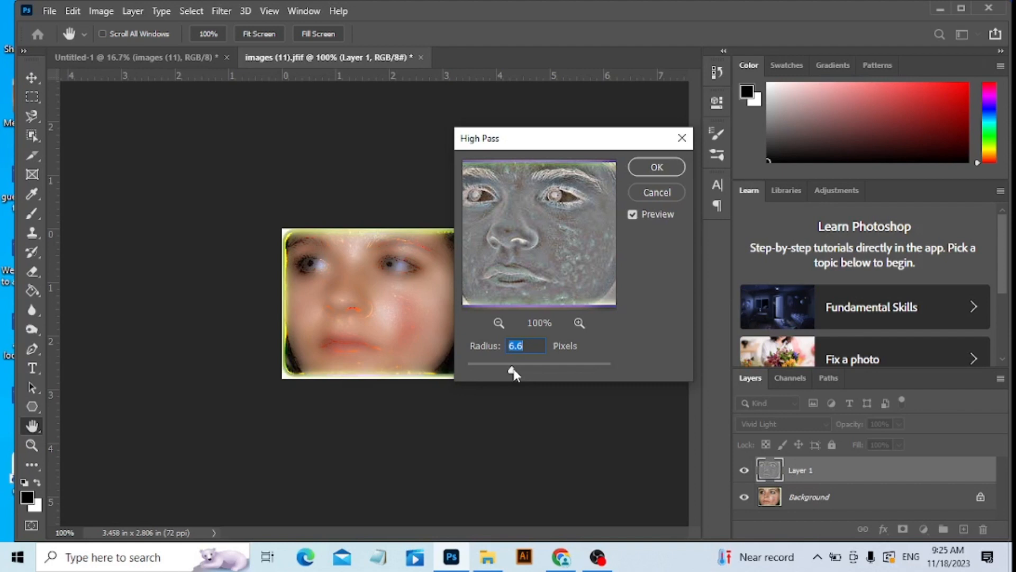
left_click_drag(513, 370, 475, 374)
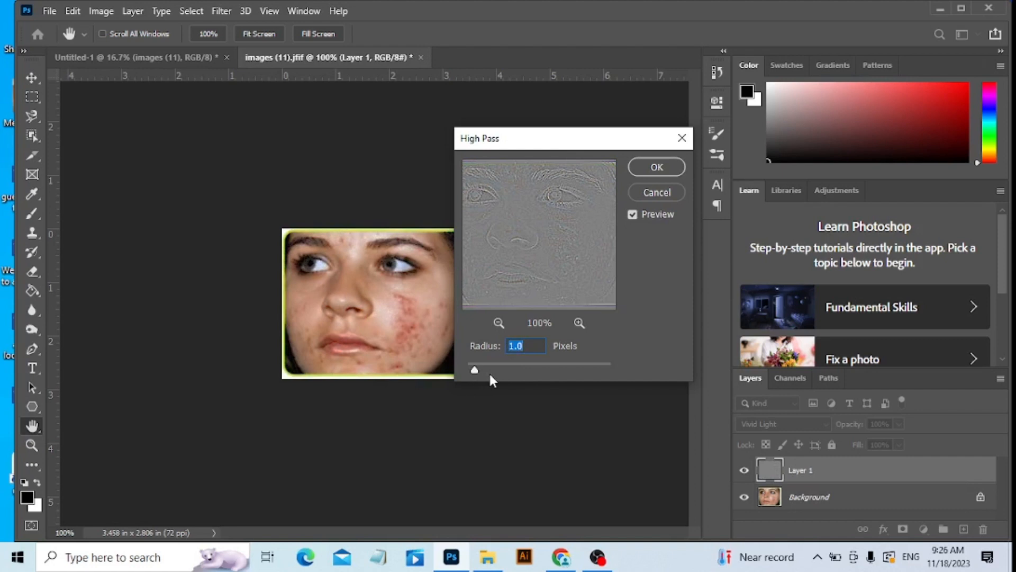
left_click_drag(478, 367, 517, 375)
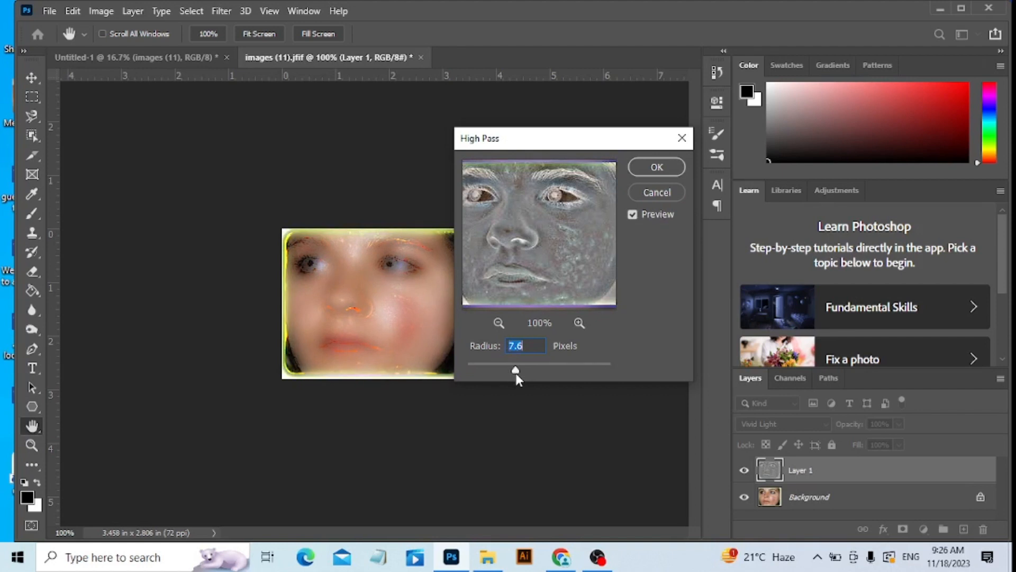
left_click_drag(517, 375, 519, 376)
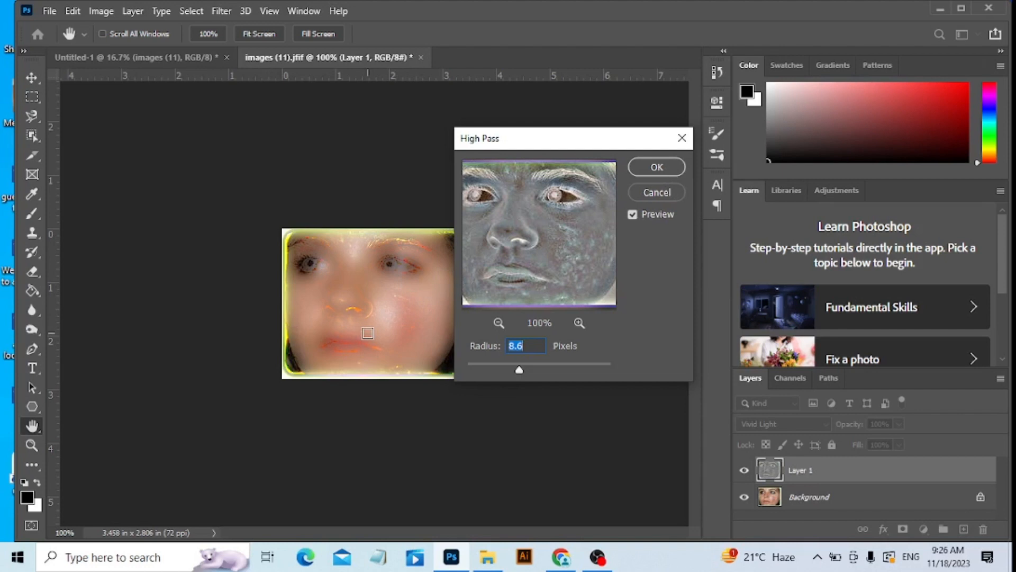
left_click(645, 167)
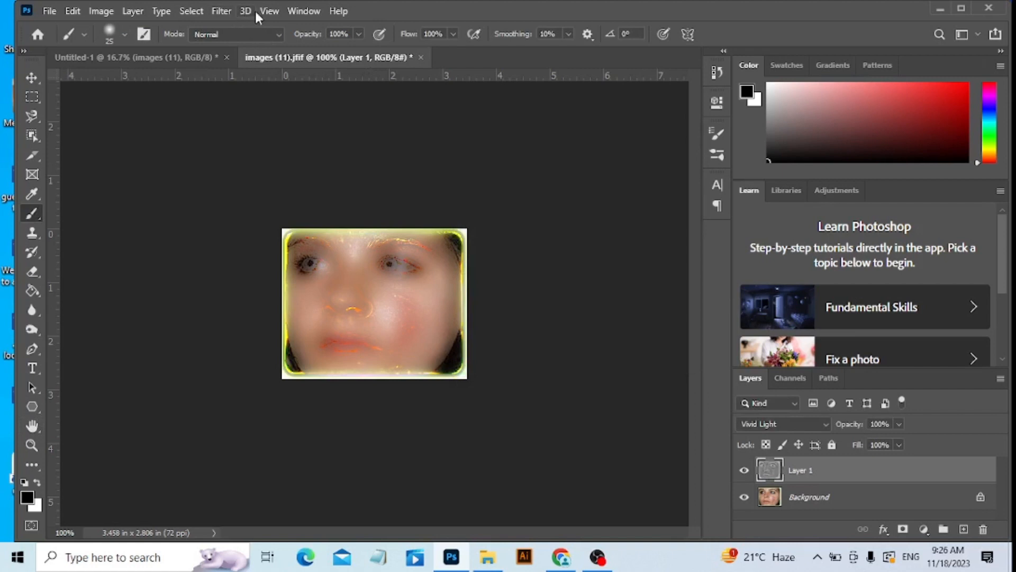
Step: Apply a Gaussian Blur with a radius of 0.9 pixels to Layer 1
left_click(218, 11)
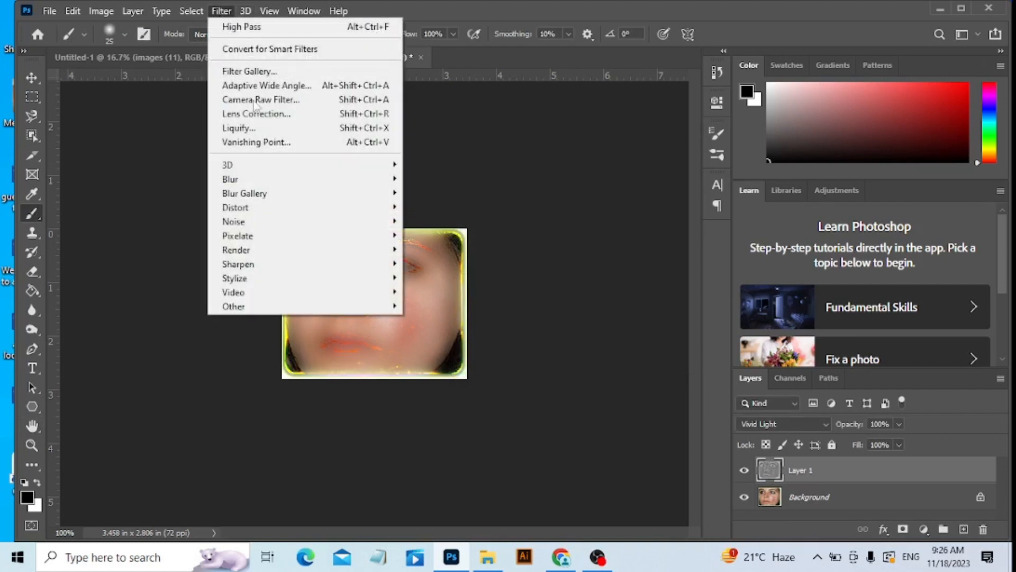
mouse_move(268, 178)
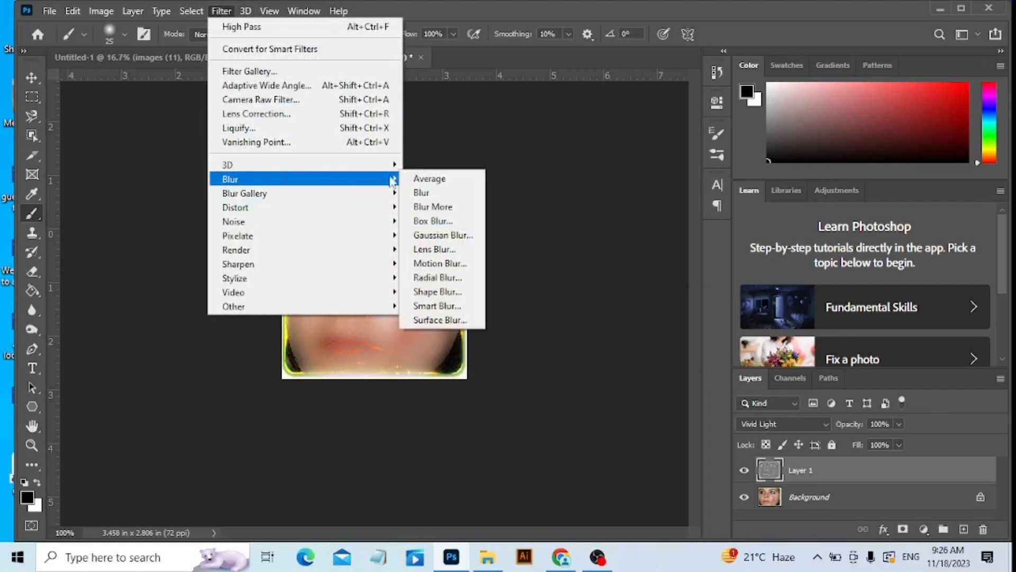
left_click(443, 235)
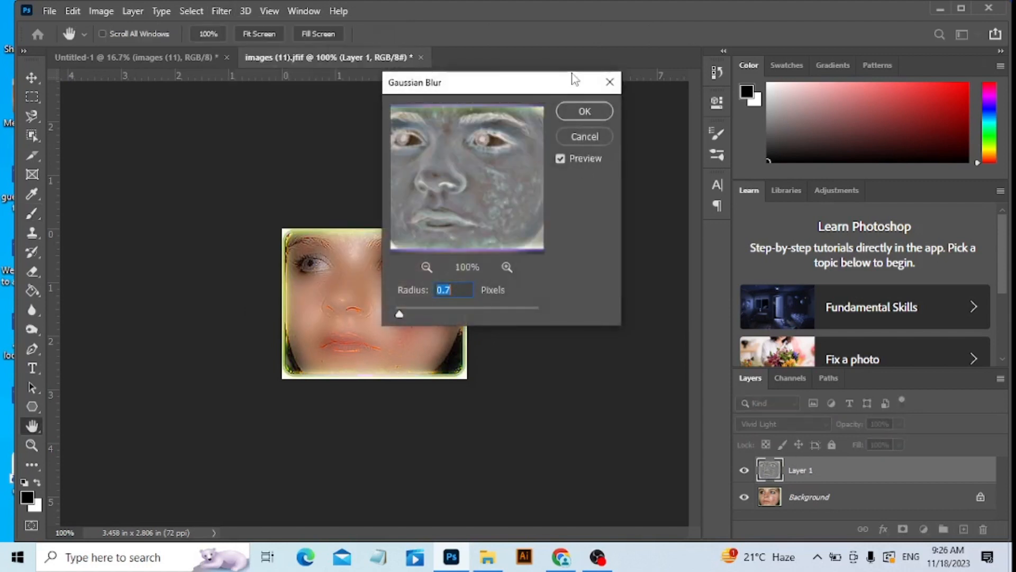
left_click_drag(574, 80, 685, 134)
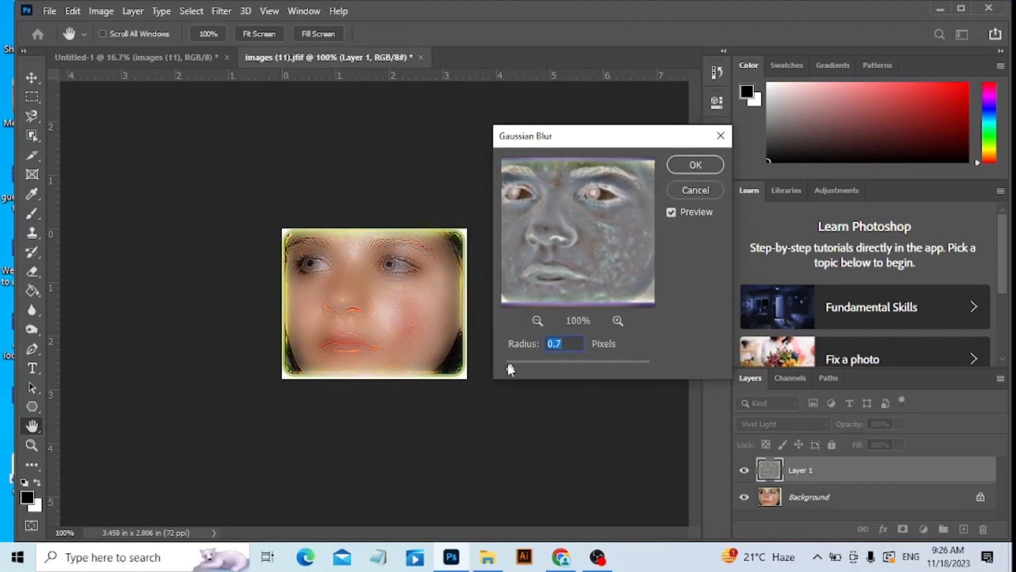
left_click_drag(507, 364, 510, 367)
left_click(513, 367)
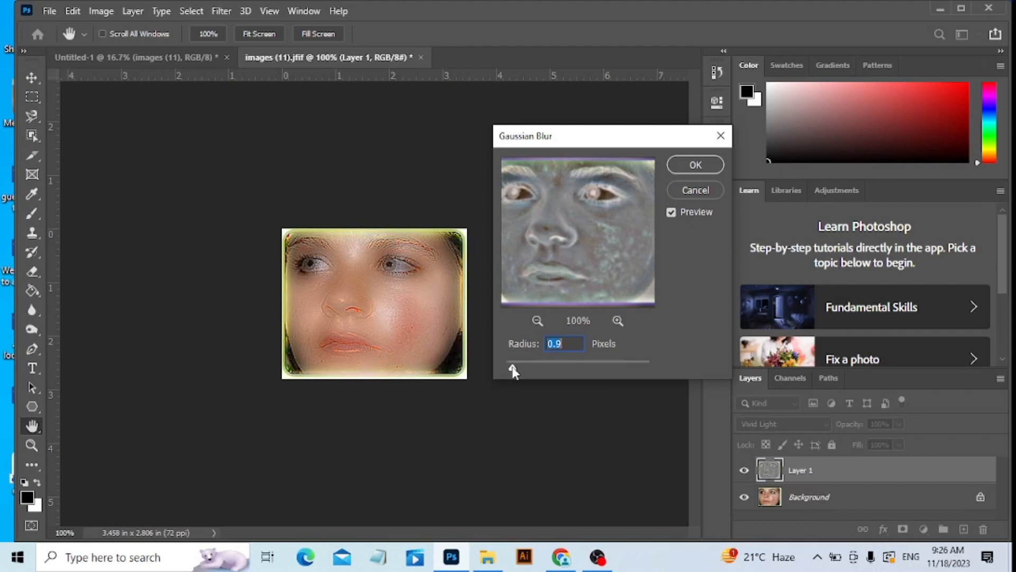
left_click(699, 164)
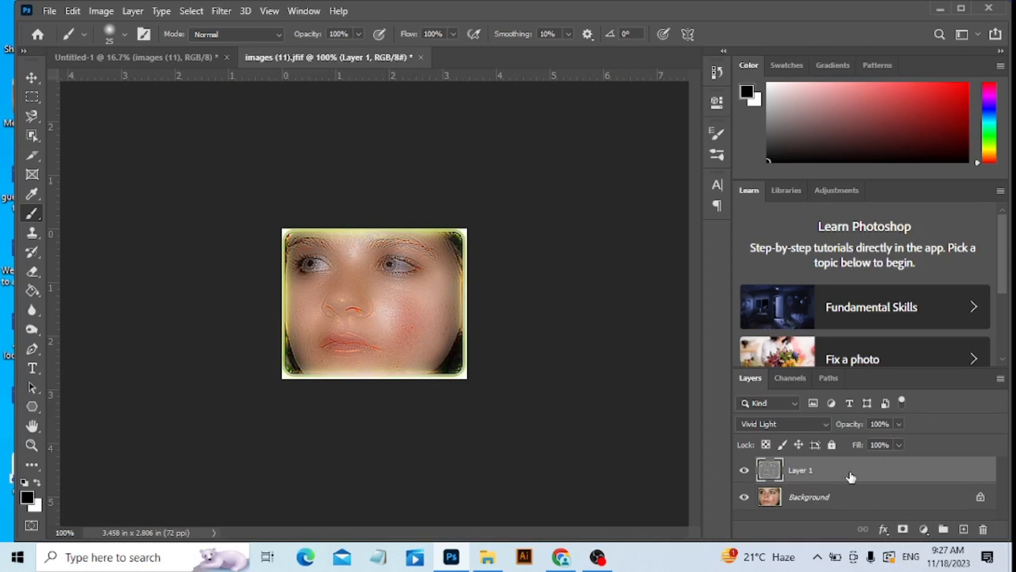
Step: Add a layer mask to Layer 1 and invert the mask to black to hide the smoothing effect
left_click(905, 531)
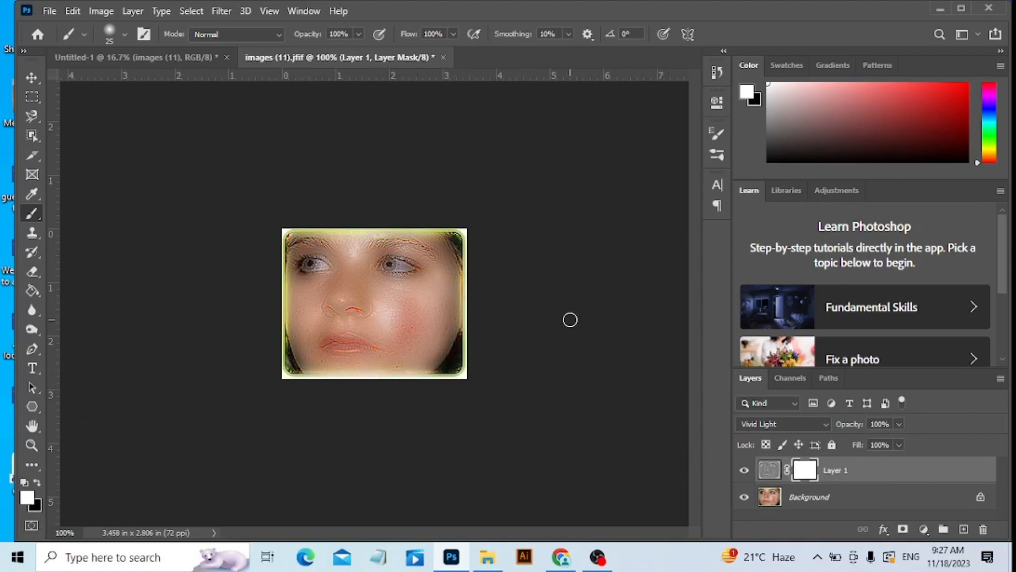
key("ctrl+i")
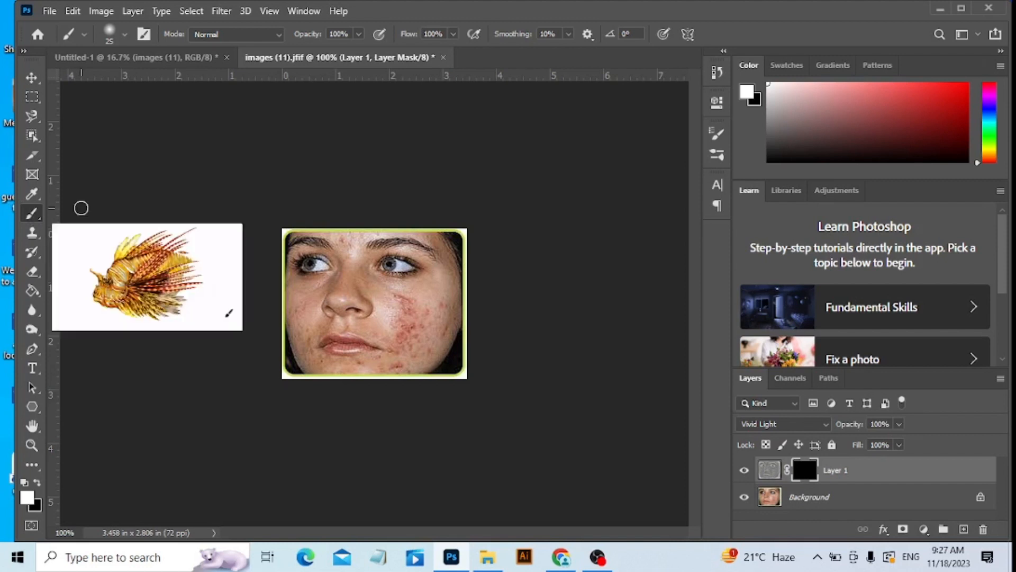
Step: Set the brush hardness to 0% for soft painting on the layer mask
left_click(125, 36)
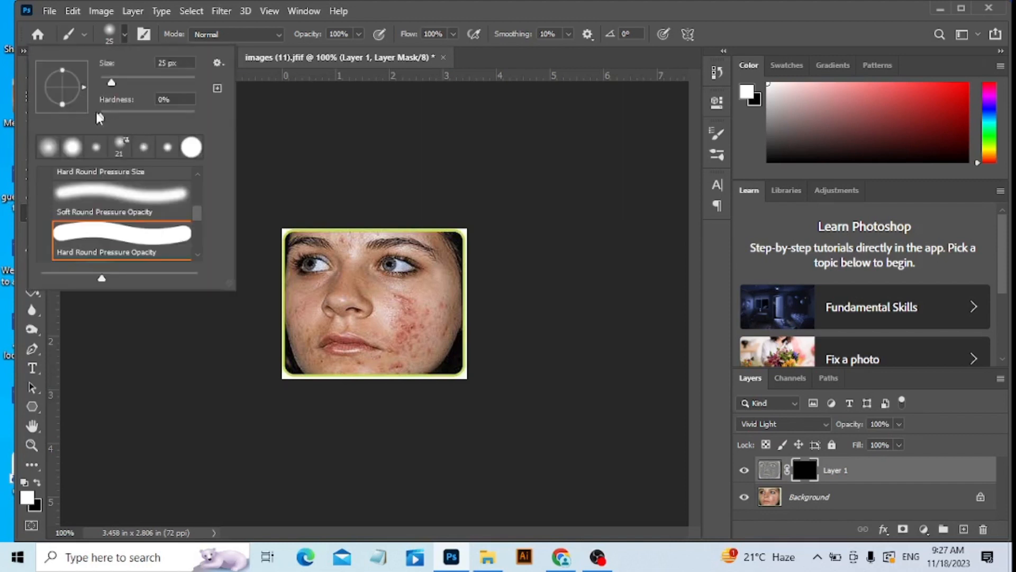
left_click_drag(101, 116, 87, 117)
left_click(304, 174)
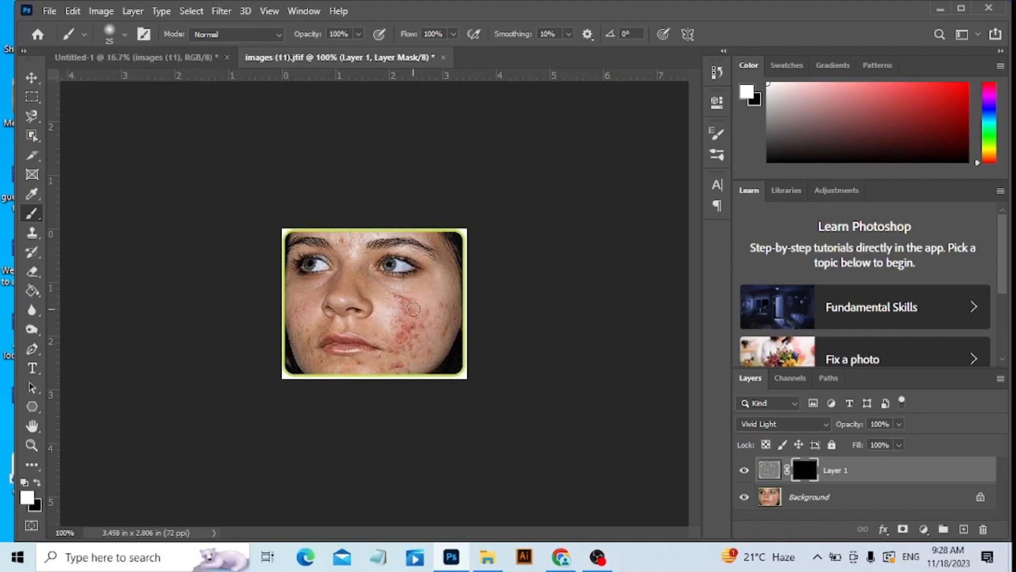
Step: Enlarge the brush to 40 pixels and confirm white (ffffff) as the foreground color for painting on the mask
key("bracketright")
key("bracketright")
left_click(27, 500)
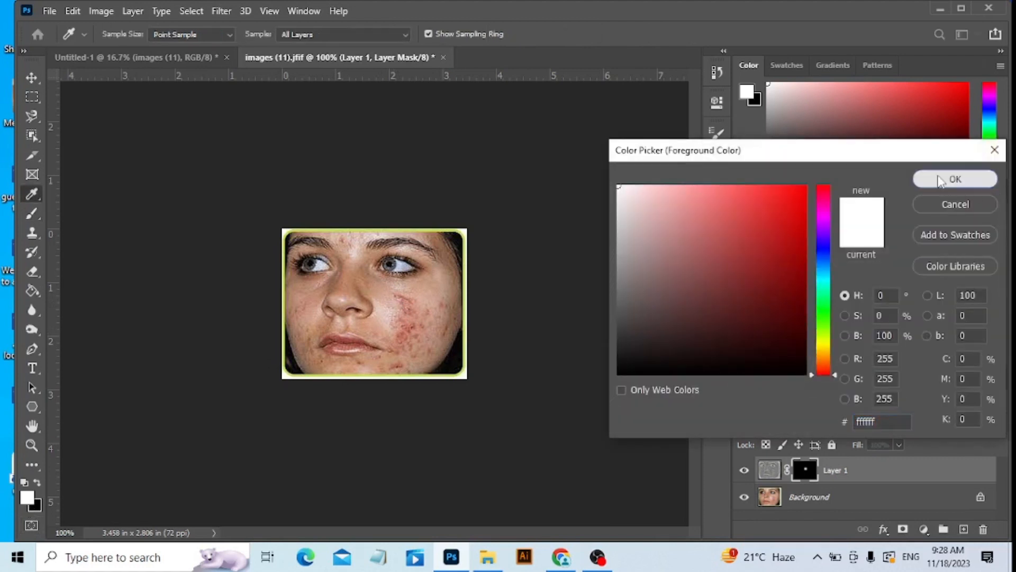
left_click(938, 180)
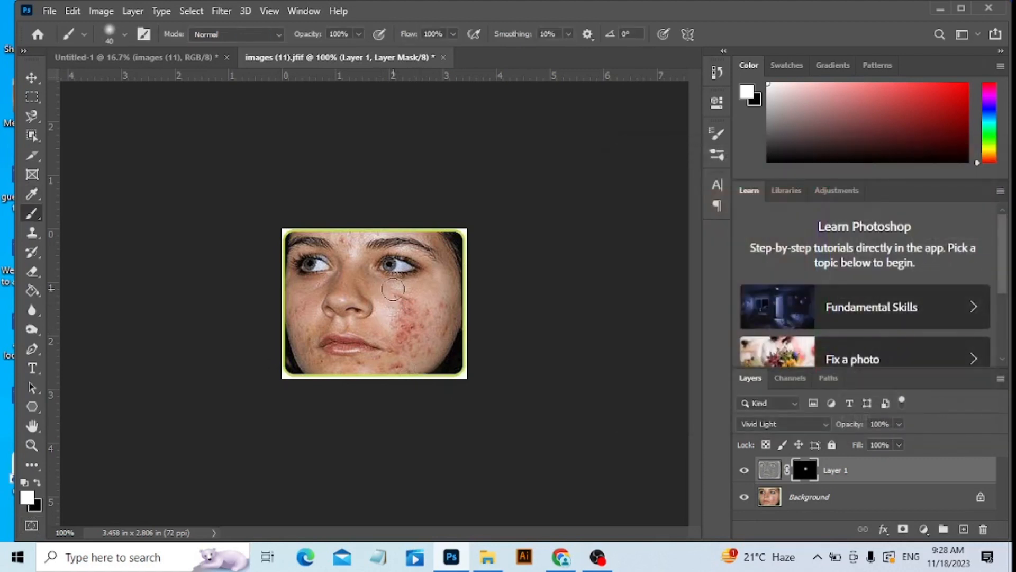
Step: Paint white on Layer 1's mask over the blemished cheeks and chin to reveal the smoothing, undoing the first stroke
mouse_move(392, 288)
left_mouse_down()
mouse_move(410, 302)
mouse_move(407, 313)
mouse_move(395, 312)
mouse_move(416, 306)
mouse_move(419, 331)
mouse_move(494, 278)
left_mouse_up()
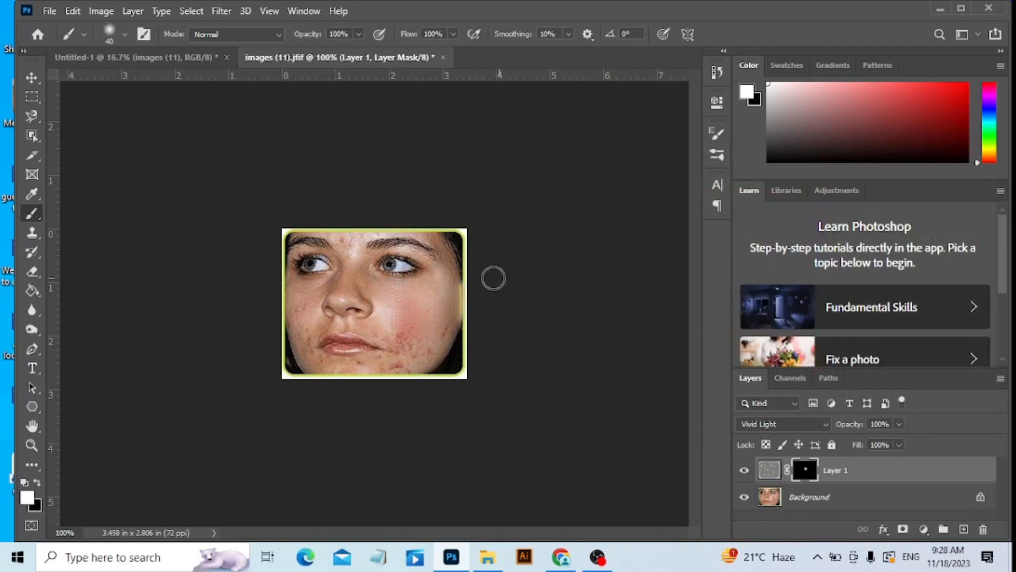
key("ctrl+z")
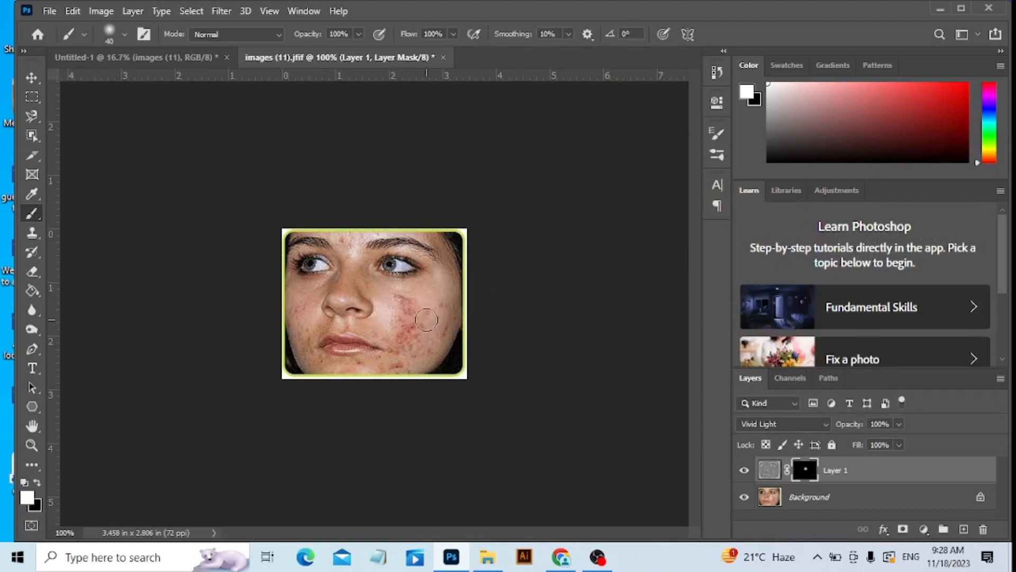
mouse_move(408, 326)
left_mouse_down()
mouse_move(406, 299)
mouse_move(387, 313)
mouse_move(403, 331)
mouse_move(370, 391)
mouse_move(397, 370)
left_mouse_up()
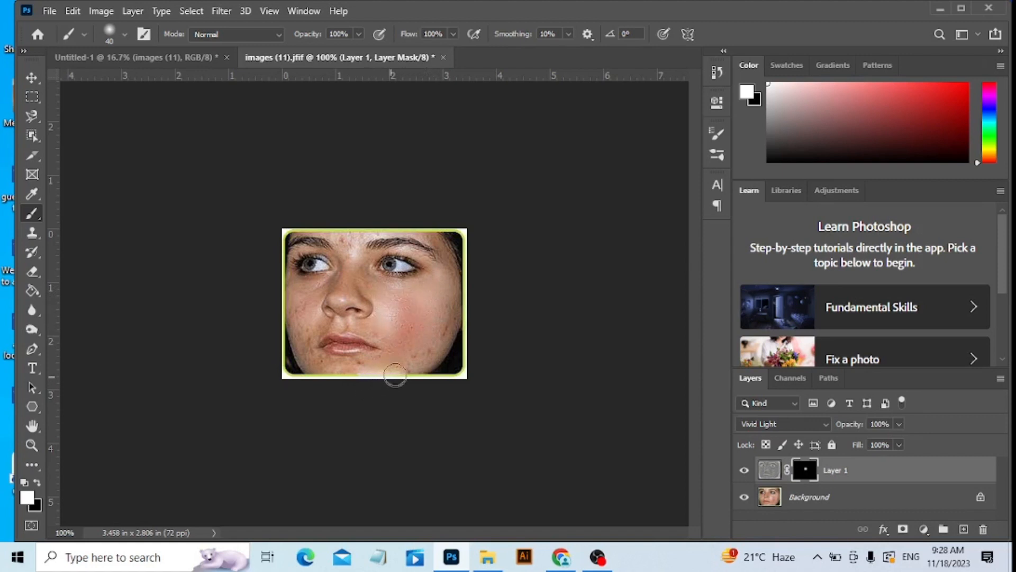
mouse_move(438, 323)
left_mouse_down()
mouse_move(451, 322)
mouse_move(385, 331)
mouse_move(398, 348)
mouse_move(376, 370)
mouse_move(323, 370)
mouse_move(299, 352)
mouse_move(293, 309)
mouse_move(313, 290)
mouse_move(309, 309)
left_mouse_up()
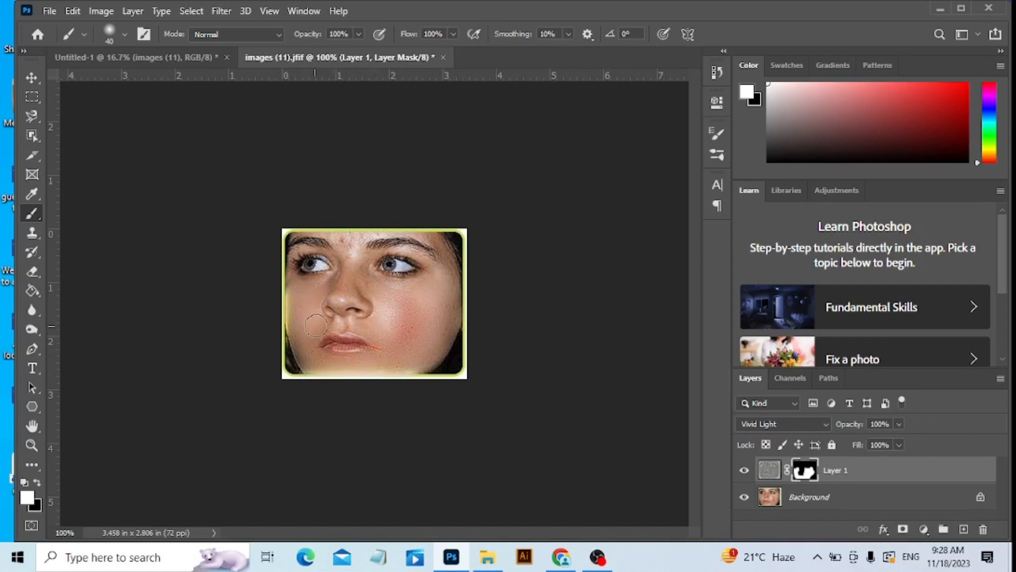
Step: Reduce the brush to 25 pixels and paint the mask around the mouth, under the eye and on the nose, undoing the stroke over the nostrils
key("ctrl+plus")
key("ctrl+plus")
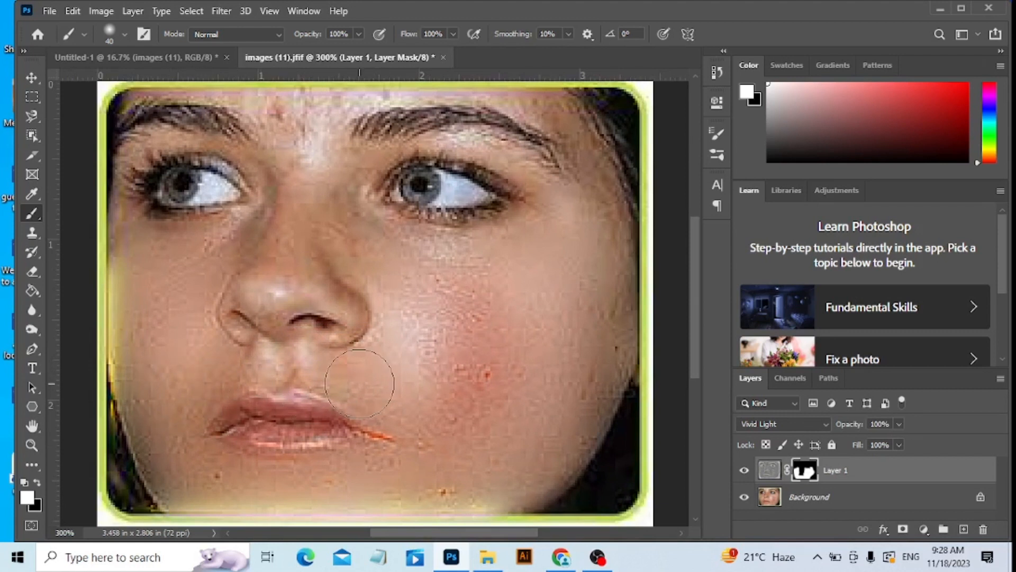
key("bracketleft")
key("bracketleft")
key("bracketleft")
mouse_move(296, 369)
left_mouse_down()
mouse_move(259, 360)
mouse_move(224, 375)
mouse_move(164, 426)
mouse_move(214, 483)
left_mouse_up()
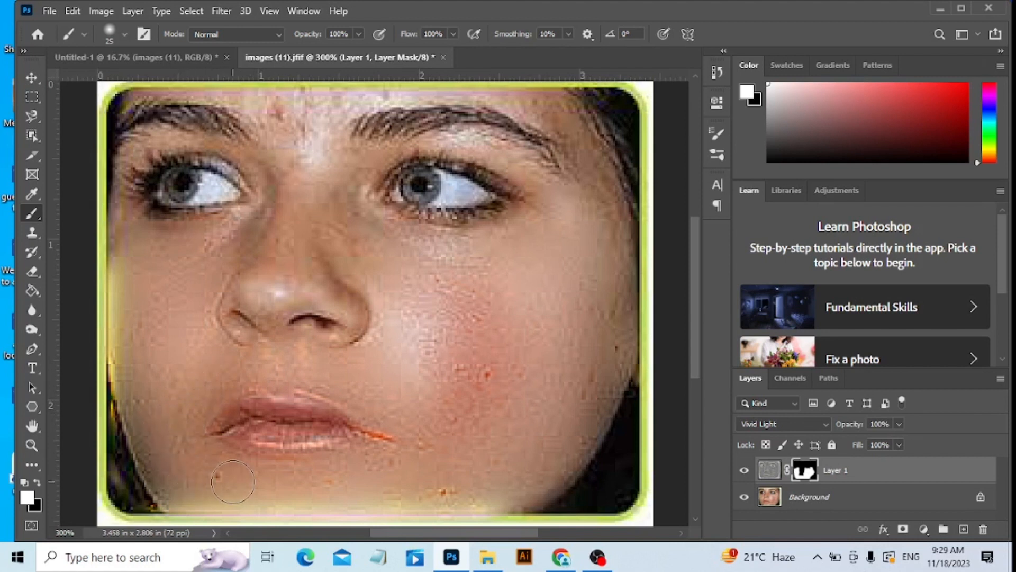
left_click_drag(481, 327, 488, 300)
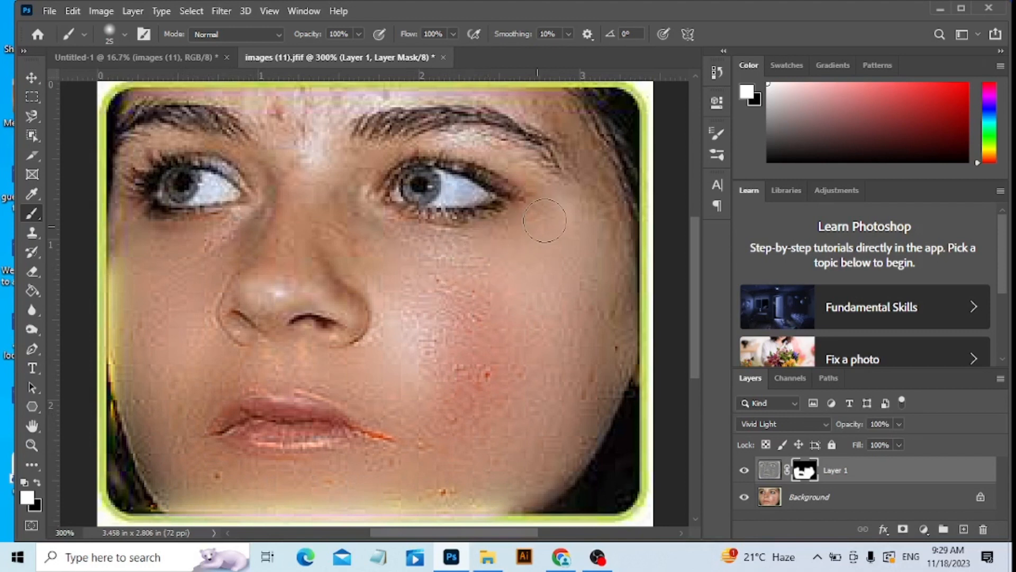
left_click_drag(392, 289, 273, 273)
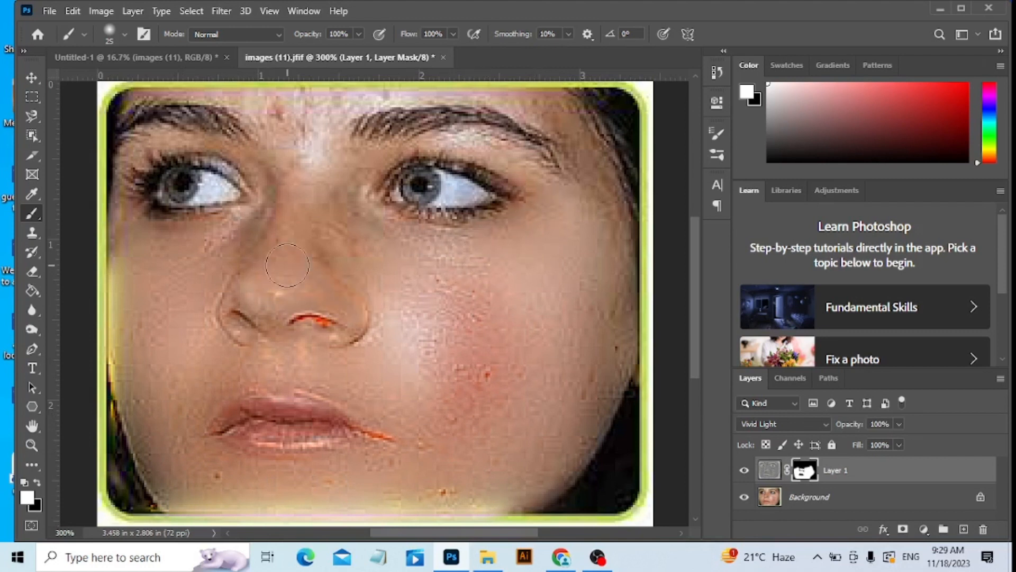
key("ctrl+z")
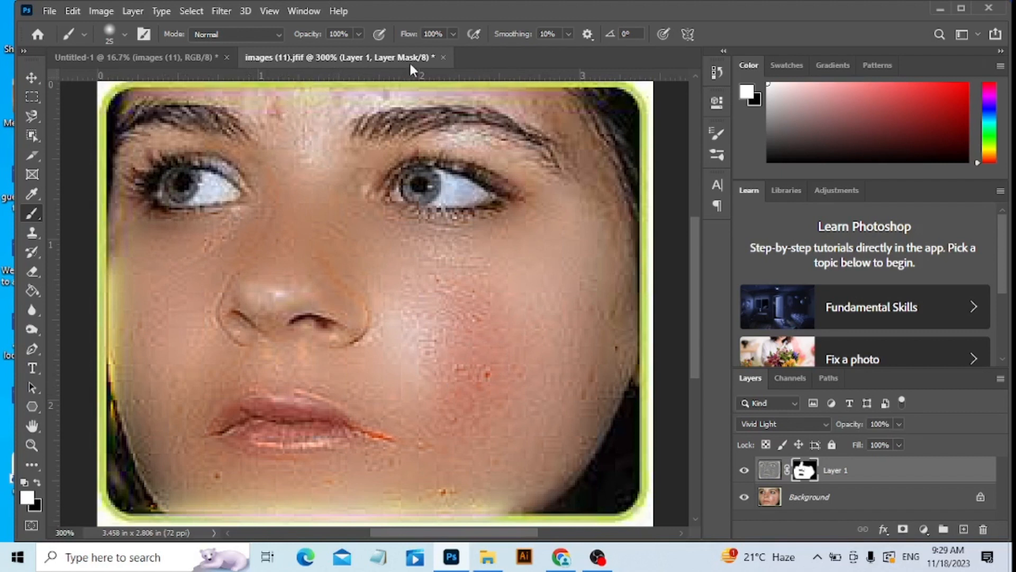
Step: Paint the mask over the temple, the forehead between the eyebrows and the outer edge of the cheek to smooth them
left_click_drag(694, 259, 693, 227)
mouse_move(570, 193)
left_mouse_down()
mouse_move(572, 209)
mouse_move(545, 190)
mouse_move(581, 223)
left_mouse_up()
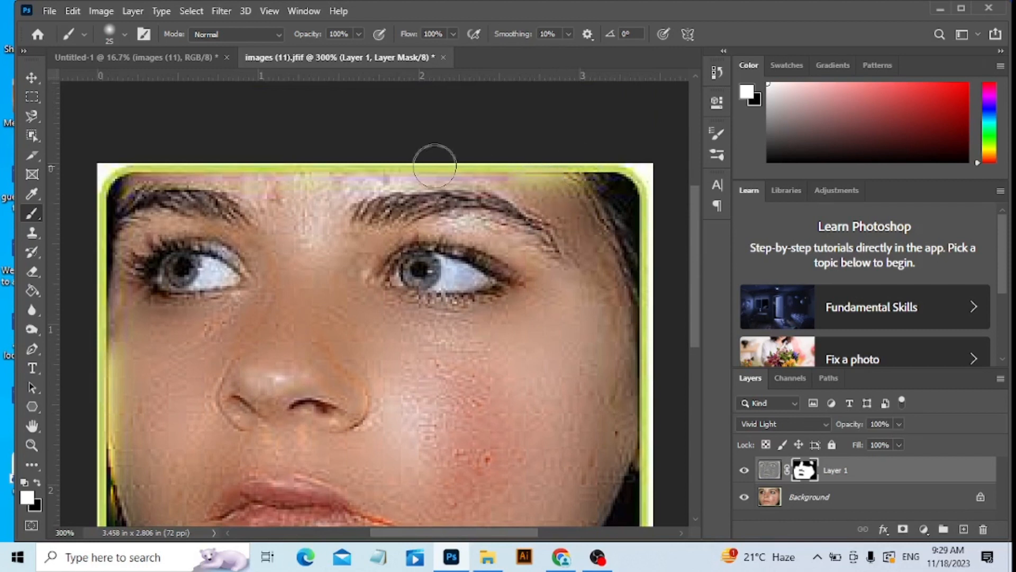
mouse_move(317, 200)
left_mouse_down()
mouse_move(290, 196)
mouse_move(232, 340)
left_mouse_up()
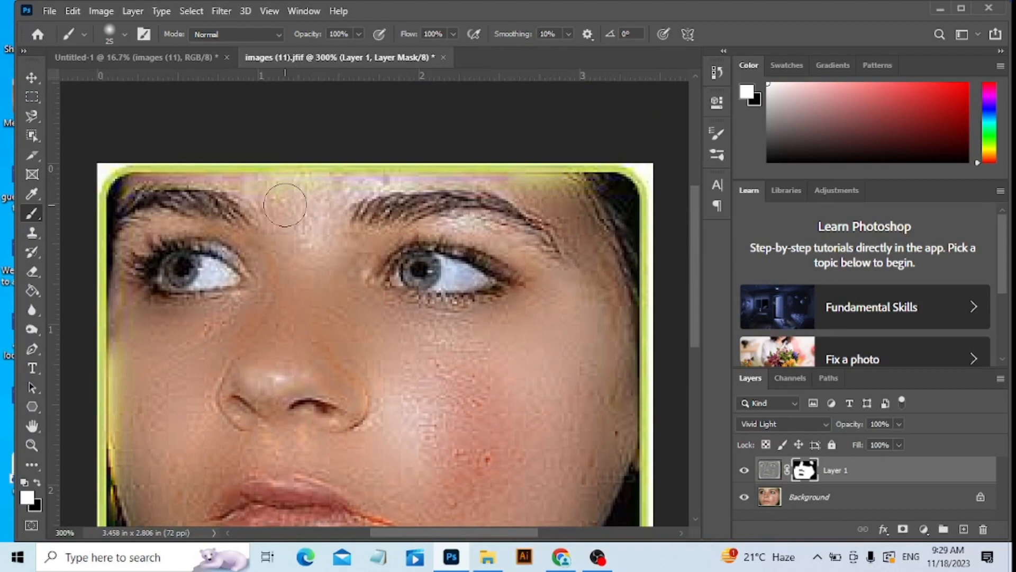
left_click_drag(109, 327, 132, 334)
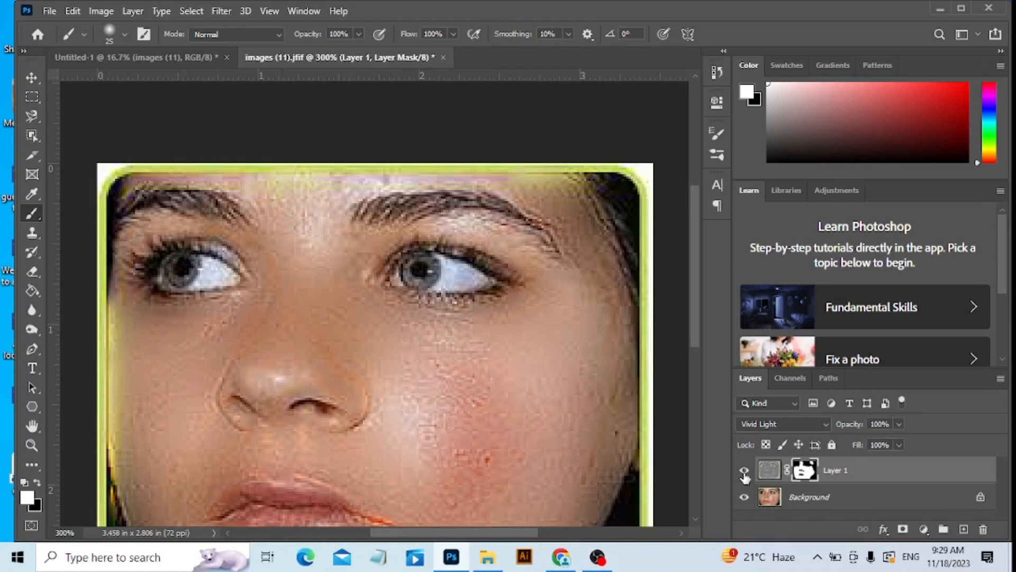
Step: Toggle Layer 1's visibility repeatedly to compare the portrait before and after smoothing
key("ctrl+minus")
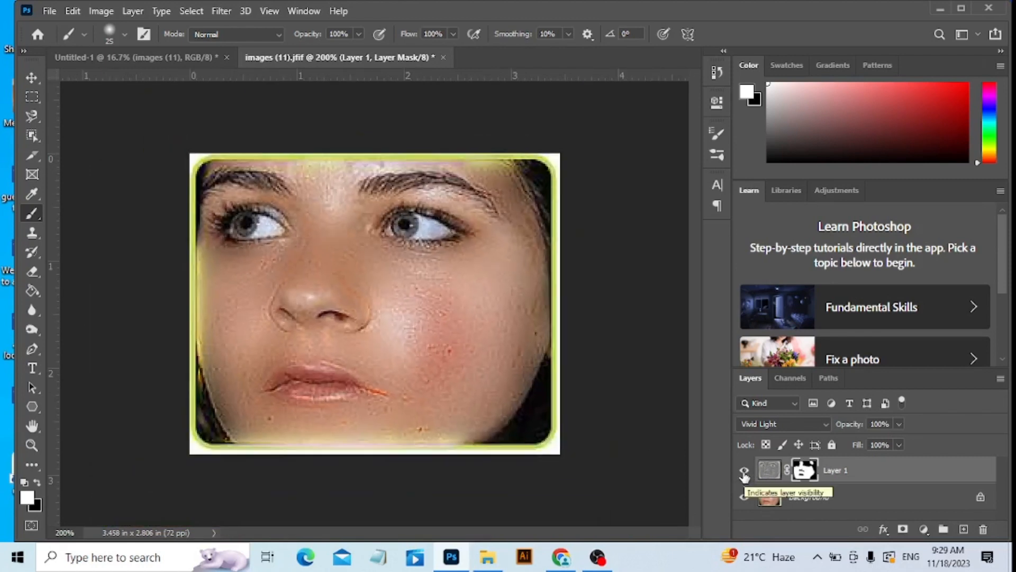
left_click(744, 473)
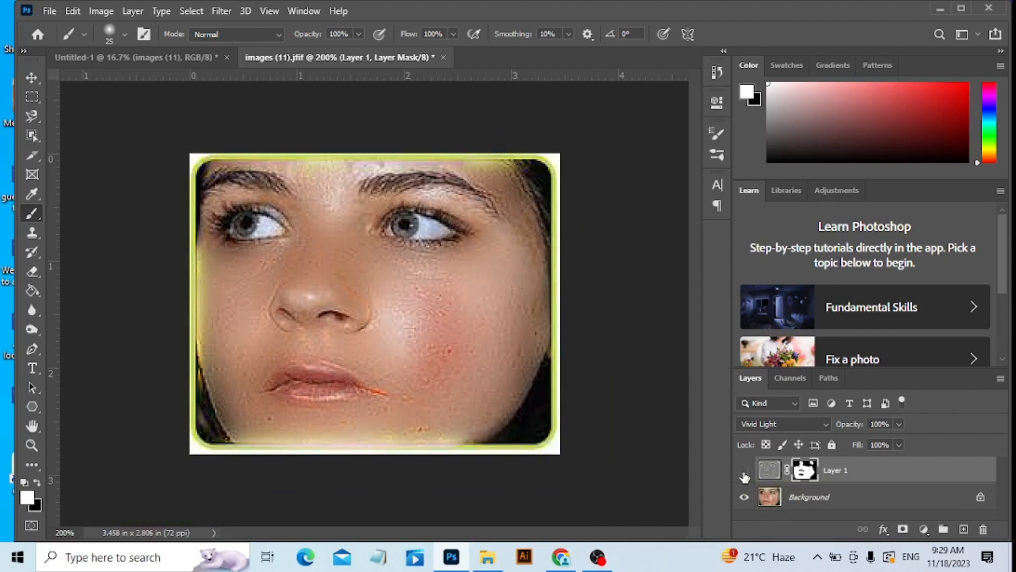
left_click(743, 473)
left_click(744, 475)
left_click(743, 475)
left_click(743, 474)
left_click(744, 475)
Step: Open images (10) from the Downloads folder as a separate document in Photoshop
left_click(939, 7)
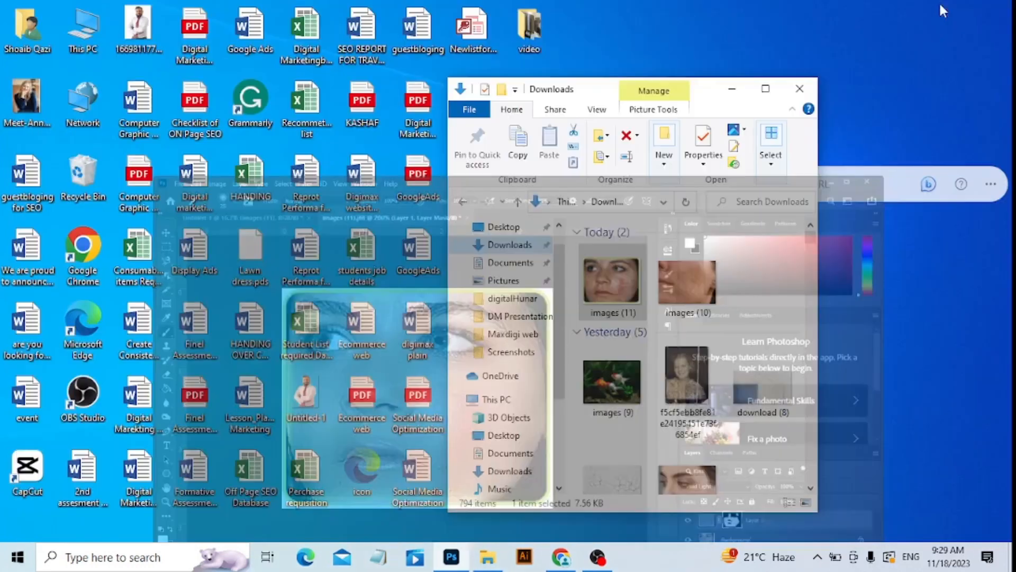
left_click_drag(678, 271, 434, 299)
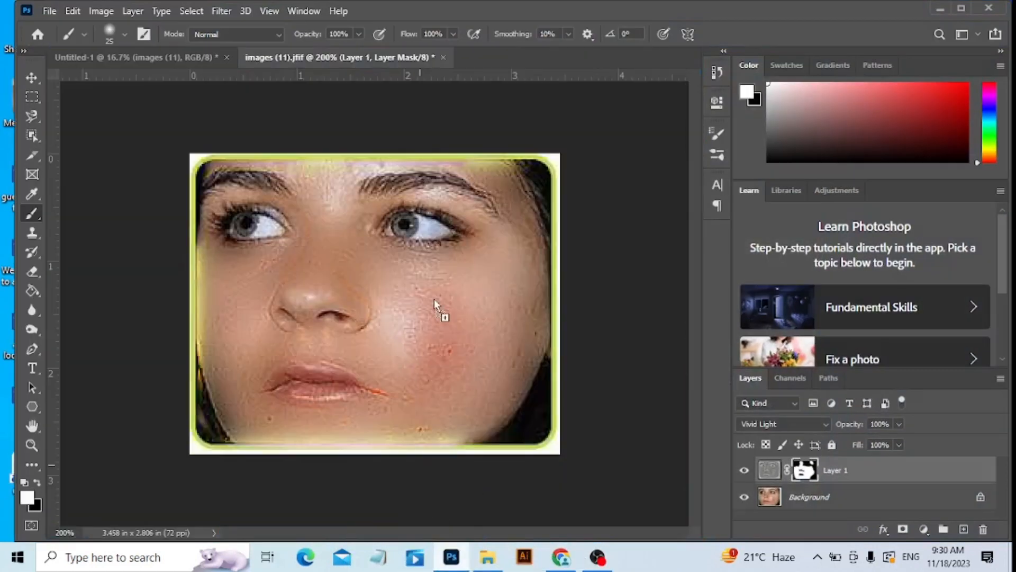
left_click_drag(577, 70, 510, 58)
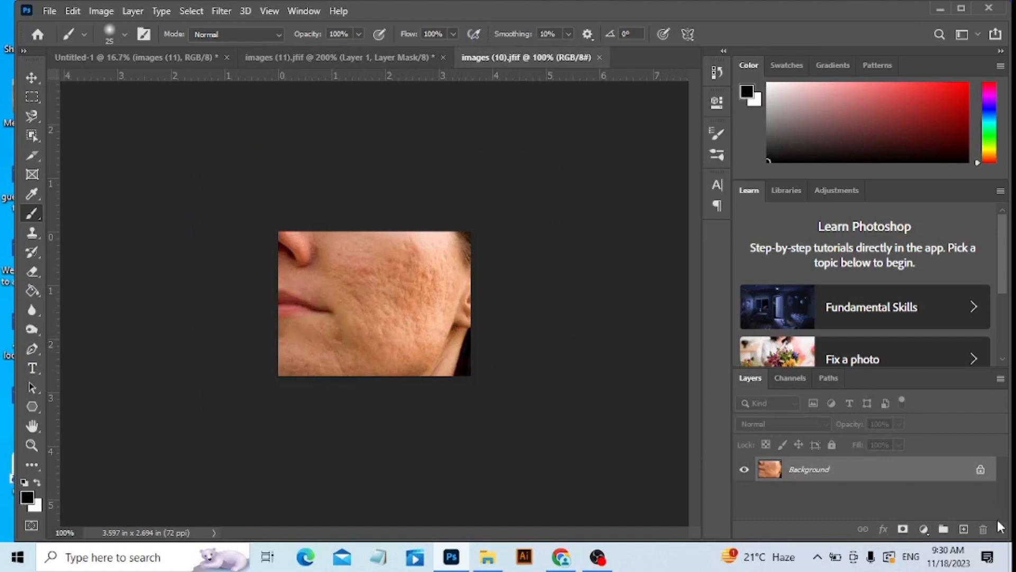
Step: Duplicate the Background layer and set the copy's blend mode to Vivid Light
key("ctrl+j")
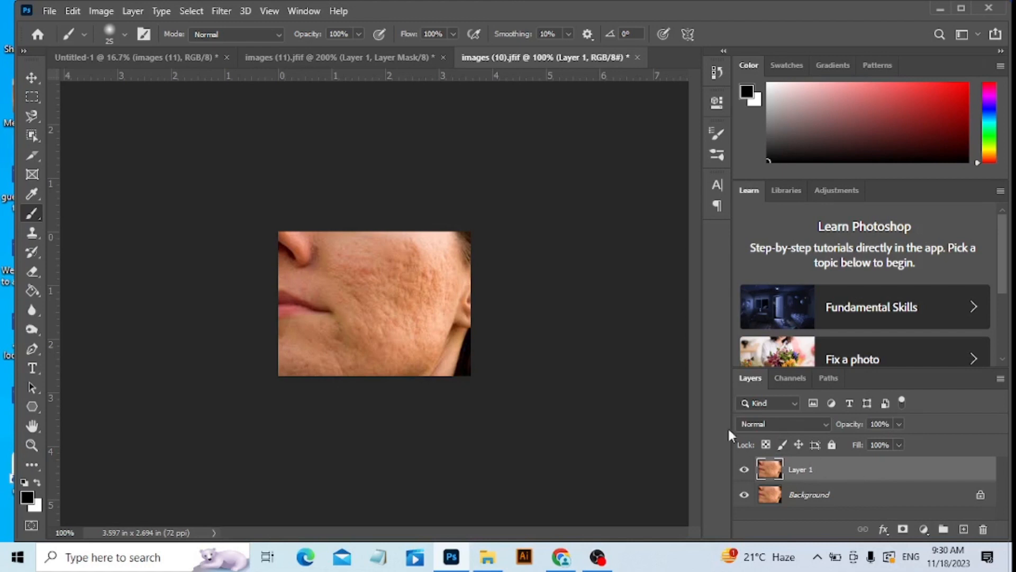
left_click(824, 427)
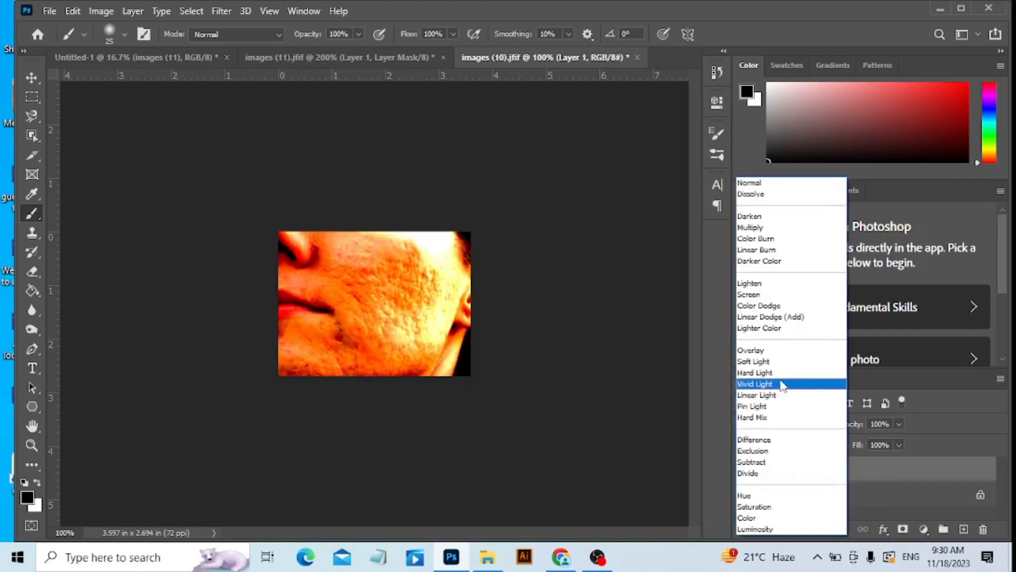
left_click(782, 384)
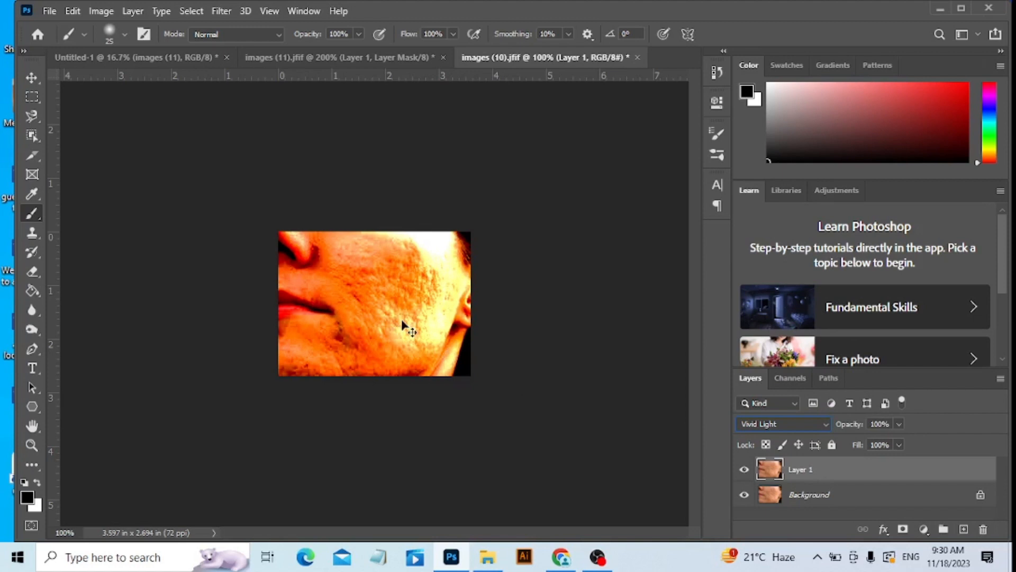
Step: Invert the colors of the duplicated Vivid Light layer
key("ctrl+i")
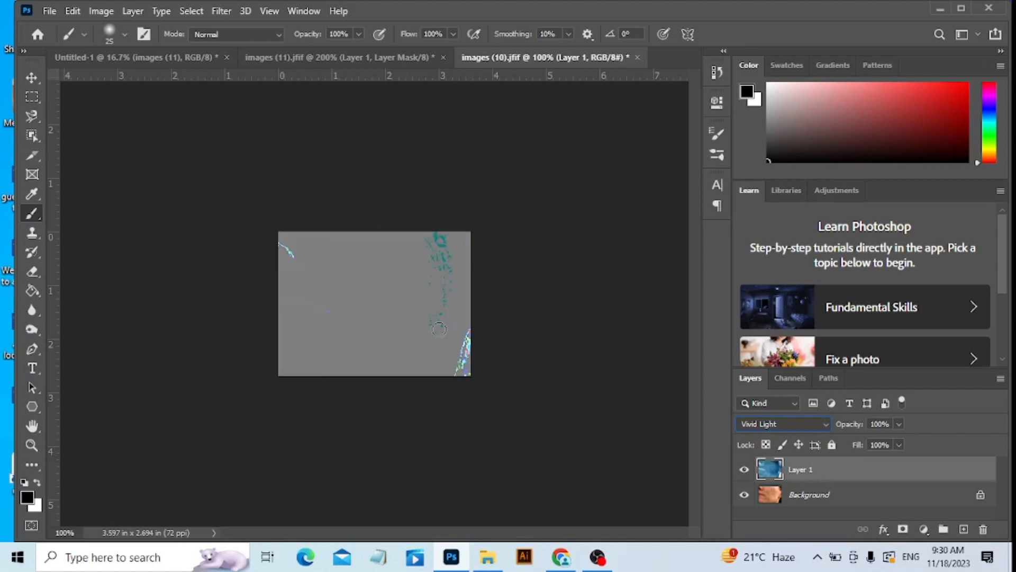
left_click(94, 12)
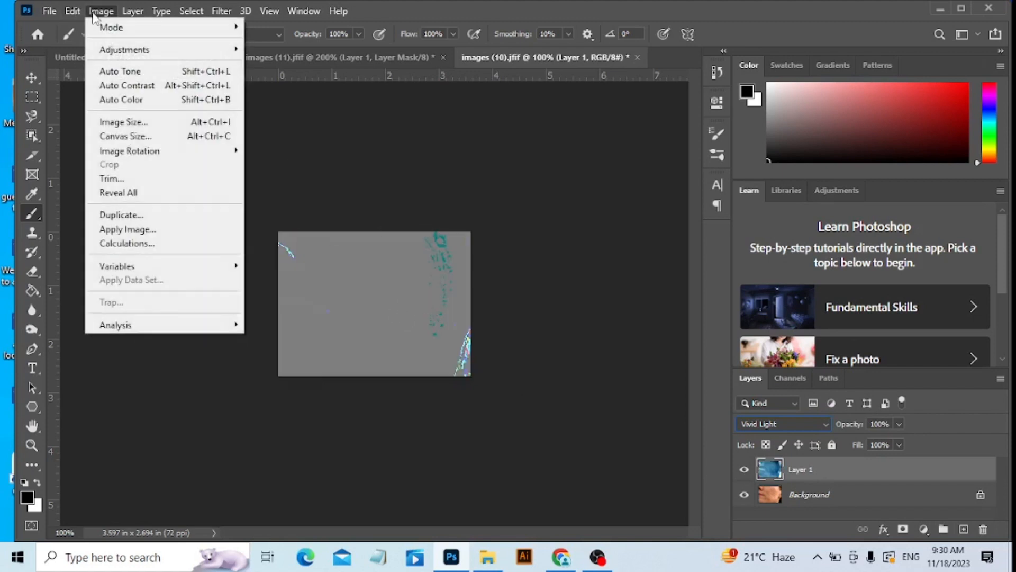
mouse_move(143, 53)
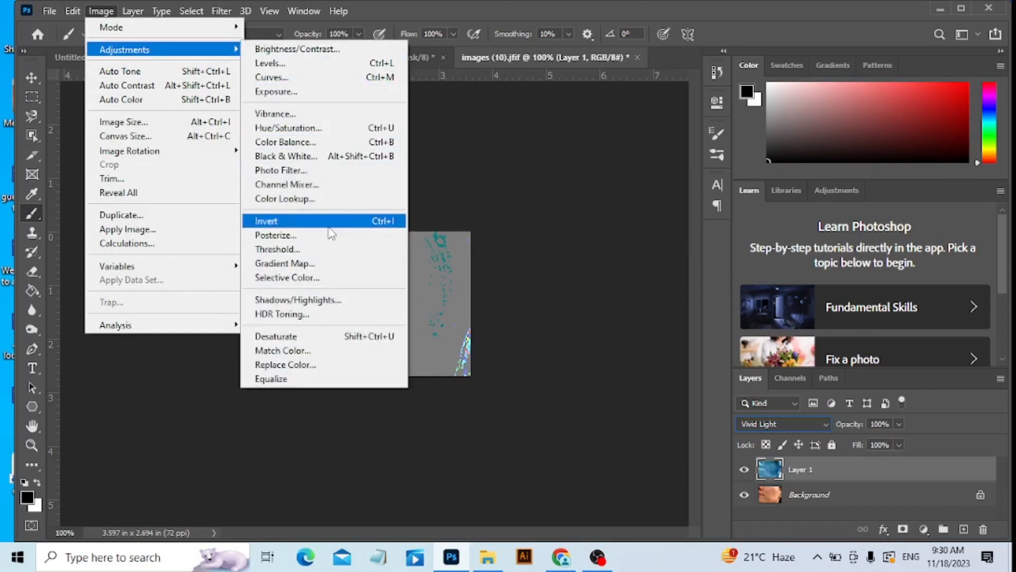
left_click(563, 166)
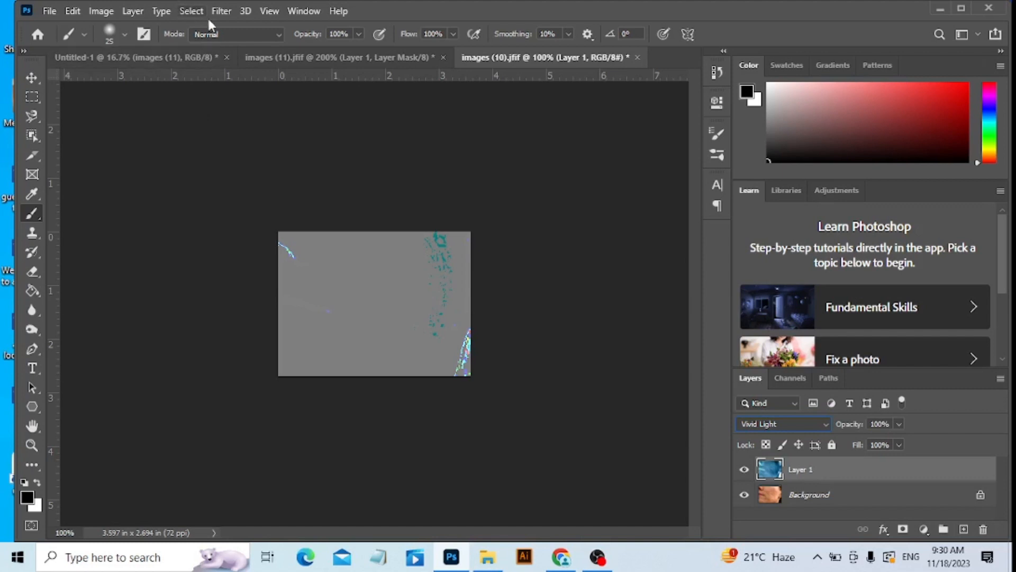
Step: Apply a High Pass filter with a slightly increased radius to the inverted layer
left_click(227, 10)
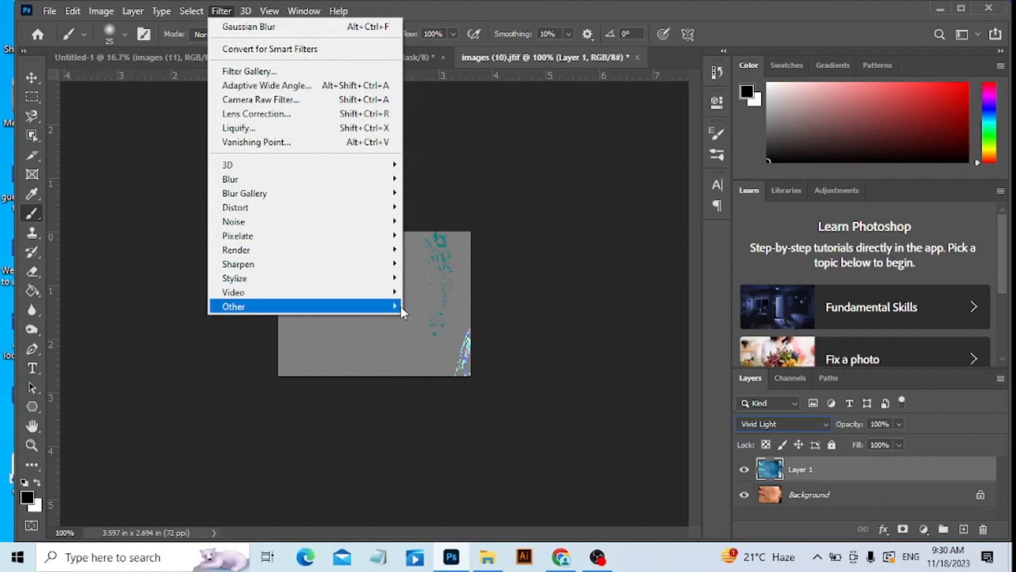
mouse_move(399, 306)
left_click(422, 321)
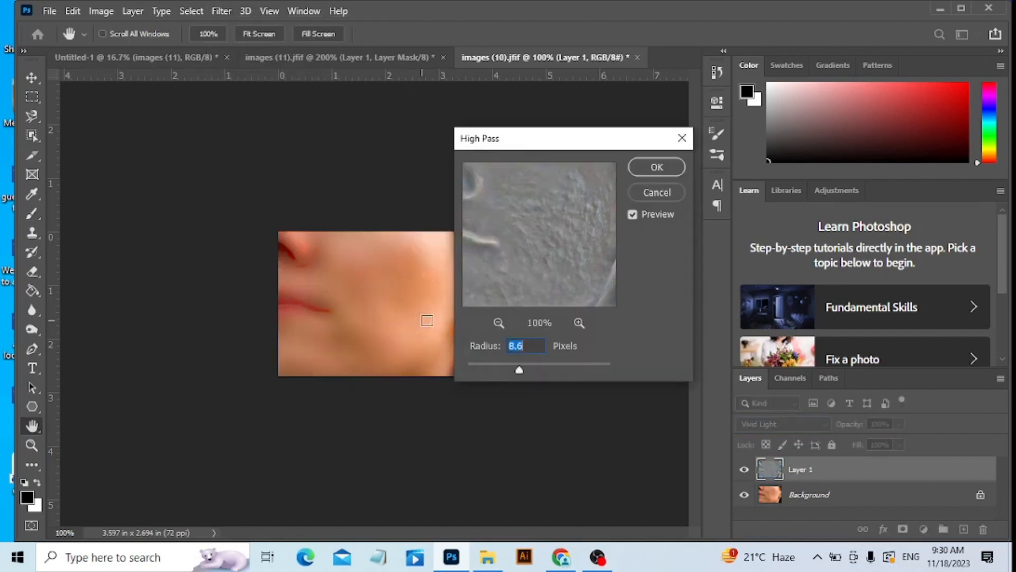
left_click_drag(519, 370, 524, 370)
left_click(657, 167)
key("b")
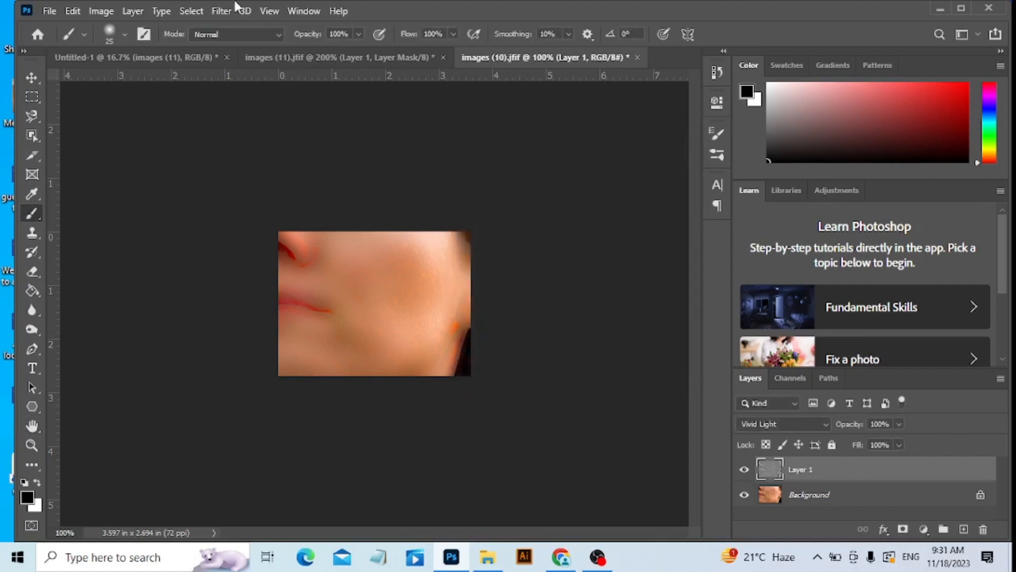
Step: Apply a Gaussian Blur with a slightly reduced radius to the High Pass-filtered layer
left_click(218, 11)
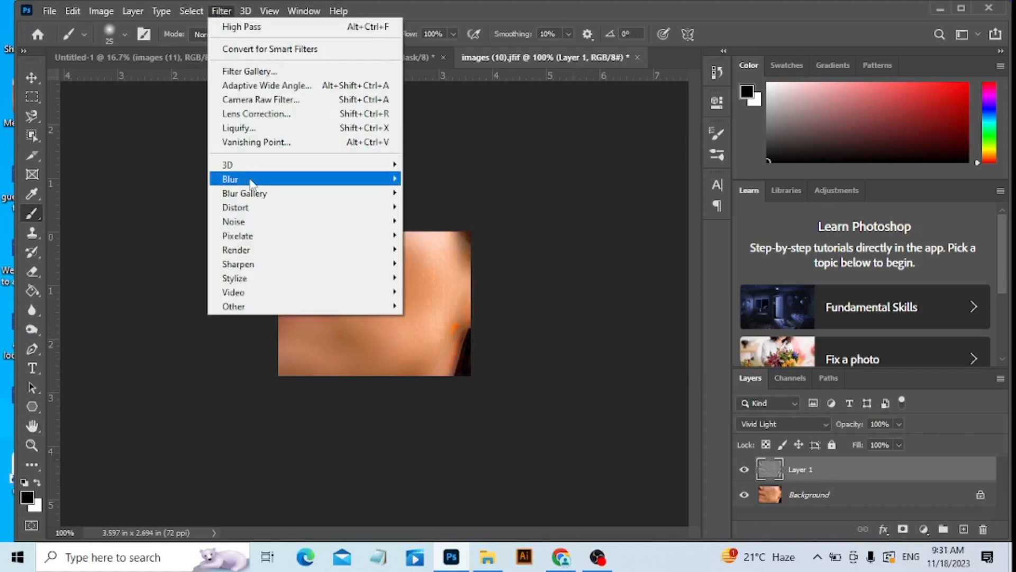
mouse_move(288, 180)
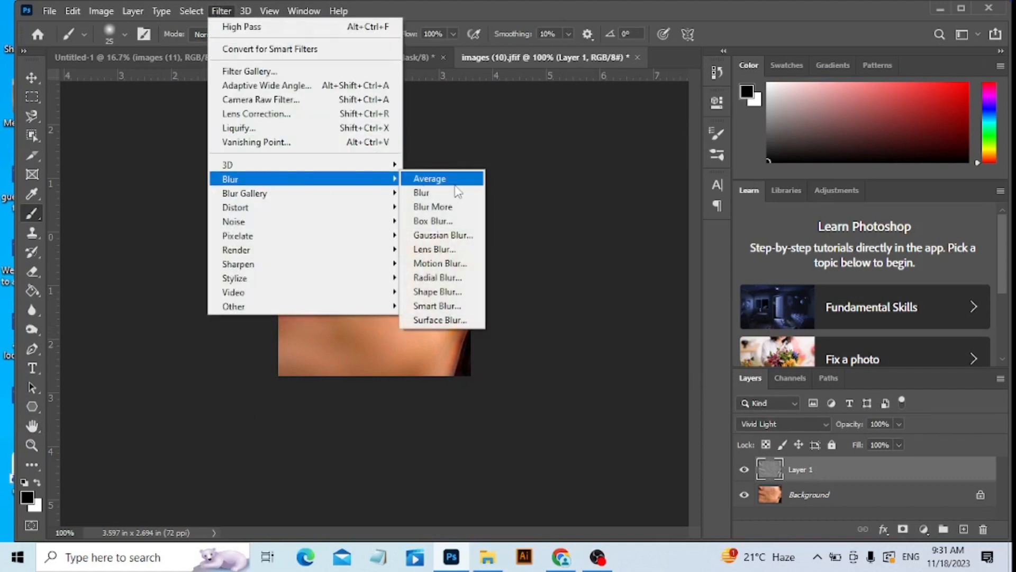
left_click(455, 234)
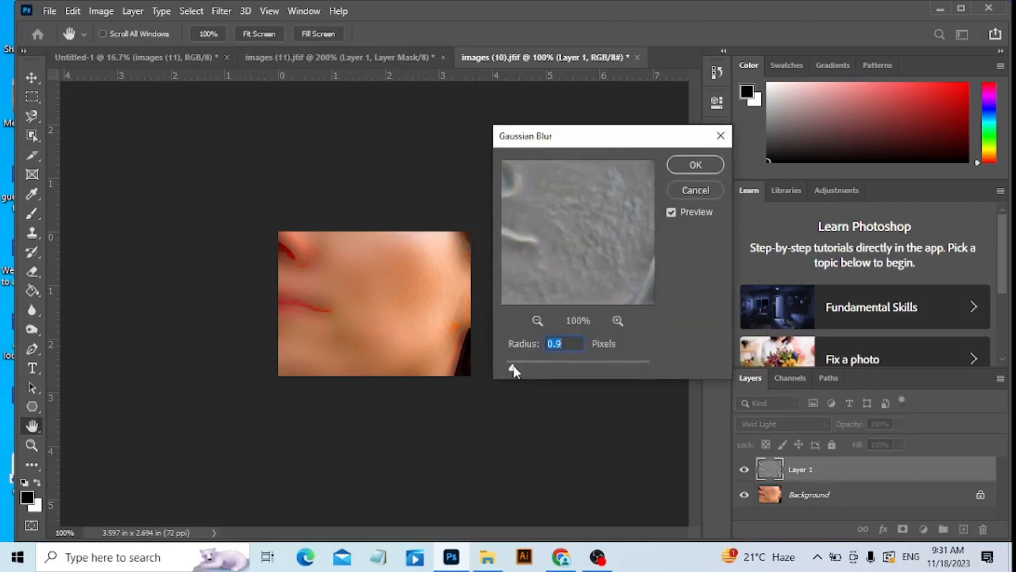
left_click_drag(513, 370, 509, 367)
left_click(696, 165)
key("b")
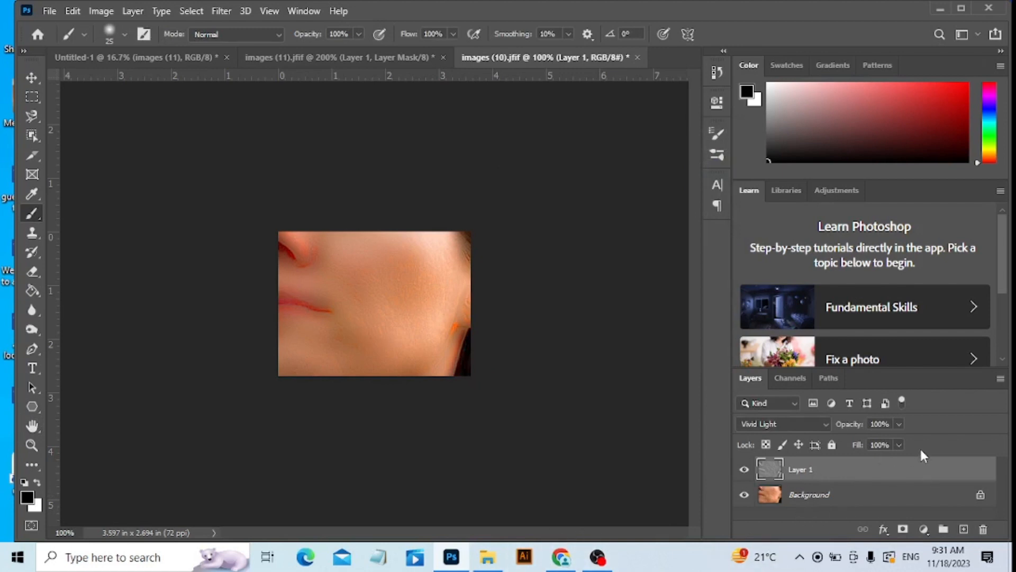
Step: Add a layer mask to Layer 1 of the cheek photo and invert it to black to hide the smoothing
left_click(910, 526)
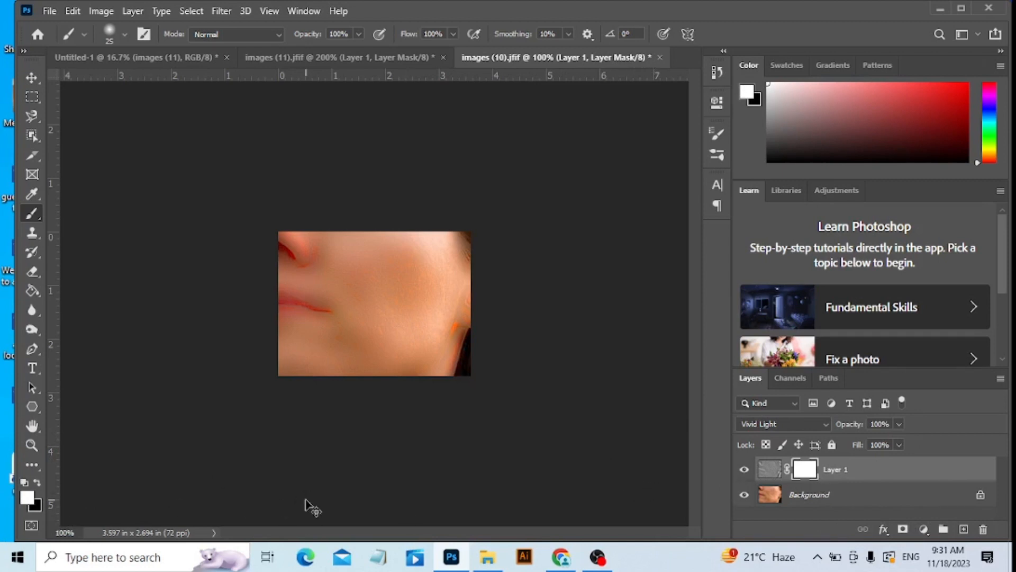
key("ctrl+i")
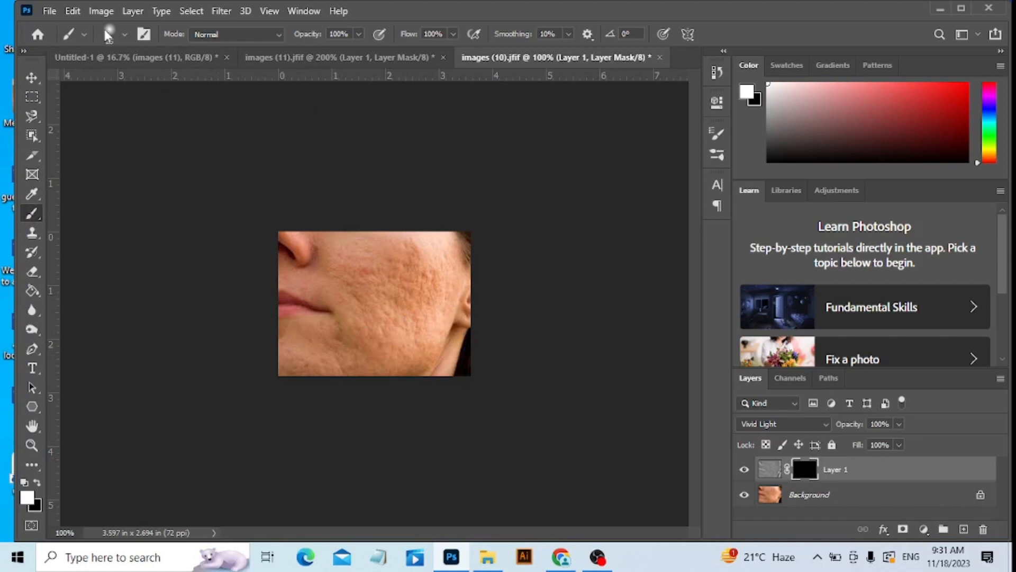
Step: Paint the Layer 1 mask white over the blemished cheek with an enlarged soft brush at 0% hardness
left_click(125, 34)
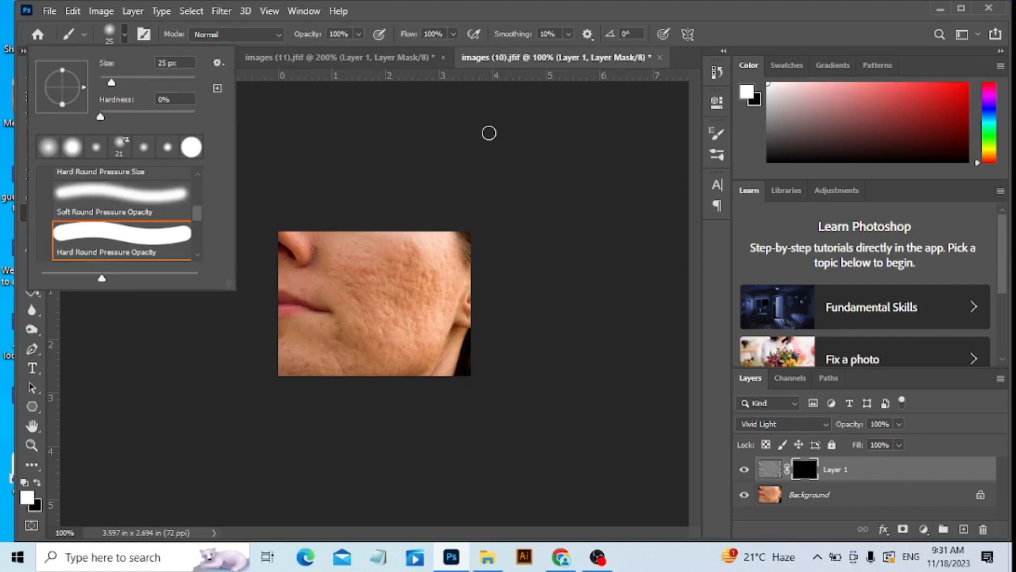
left_click(385, 196)
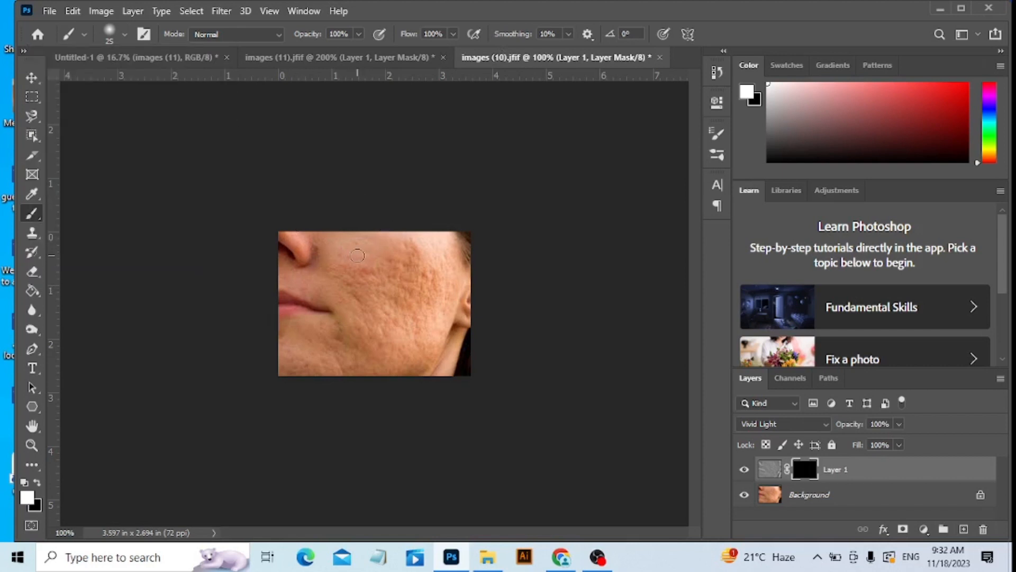
key("bracketleft")
key("bracketright")
key("bracketright")
key("bracketright")
key("bracketright")
mouse_move(429, 257)
left_mouse_down()
mouse_move(334, 285)
mouse_move(344, 264)
mouse_move(406, 255)
mouse_move(448, 265)
mouse_move(391, 319)
mouse_move(405, 328)
mouse_move(403, 348)
mouse_move(424, 339)
mouse_move(396, 368)
mouse_move(365, 356)
mouse_move(350, 333)
mouse_move(363, 331)
mouse_move(330, 364)
mouse_move(294, 348)
mouse_move(295, 339)
mouse_move(313, 338)
mouse_move(301, 351)
mouse_move(373, 328)
left_mouse_up()
Step: Reduce the white brush to about 40 px and paint the mask around the nose, above the mouth and across the upper cheek
key("bracketleft")
key("bracketleft")
key("bracketleft")
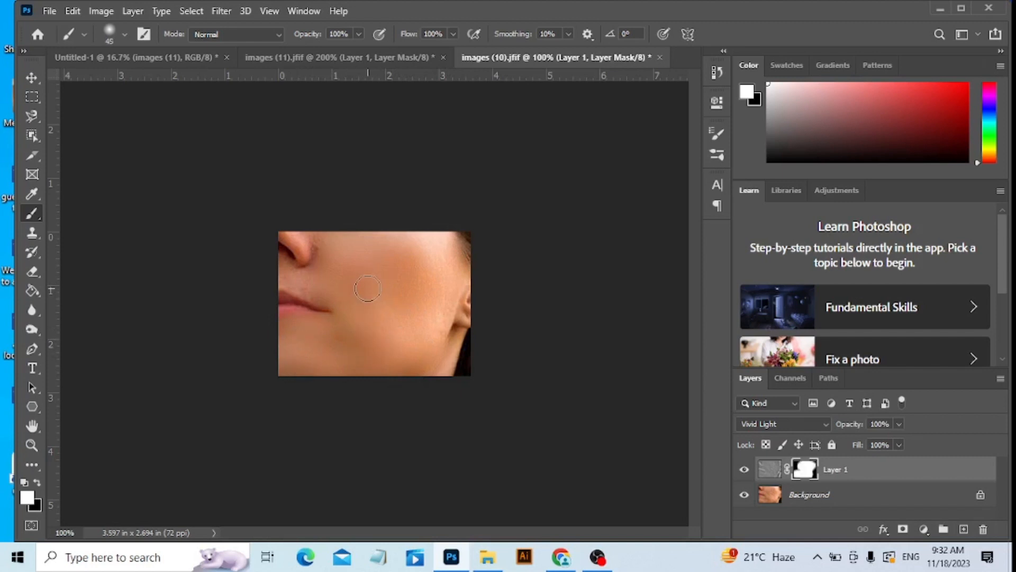
mouse_move(334, 284)
left_mouse_down()
mouse_move(288, 279)
mouse_move(306, 273)
mouse_move(303, 238)
left_mouse_up()
left_click_drag(382, 243, 447, 257)
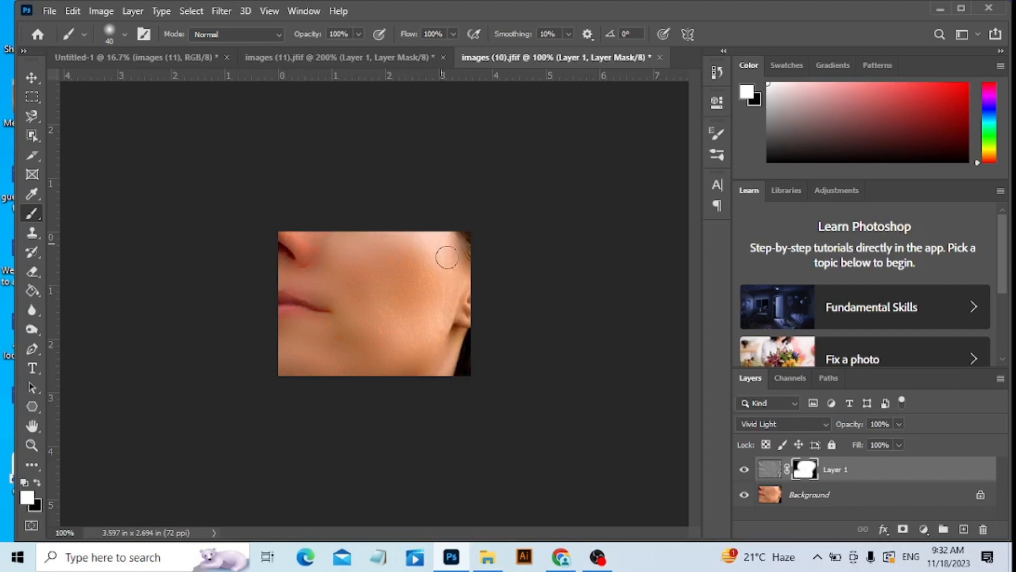
Step: Paint the mask white along the jaw edge and up beside the ear, reducing the brush to 30 px
mouse_move(403, 316)
left_mouse_down()
mouse_move(408, 325)
mouse_move(440, 308)
mouse_move(438, 325)
mouse_move(458, 338)
left_mouse_up()
left_click(457, 338)
key("bracketleft")
mouse_move(459, 337)
left_mouse_down()
mouse_move(449, 367)
mouse_move(445, 341)
mouse_move(436, 375)
mouse_move(447, 324)
mouse_move(460, 318)
mouse_move(461, 295)
mouse_move(435, 333)
mouse_move(461, 289)
mouse_move(438, 271)
left_mouse_up()
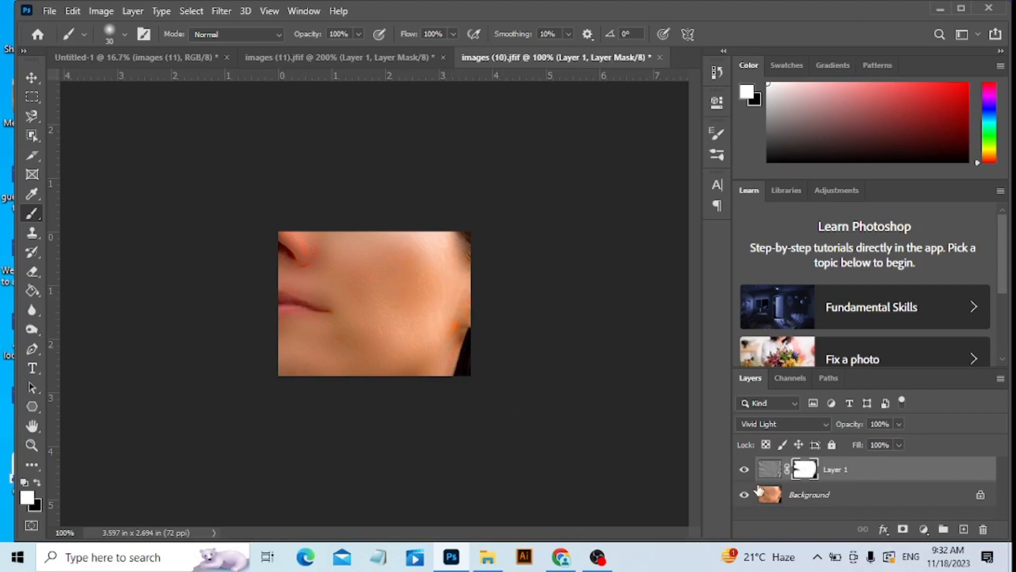
Step: Toggle the visibility of Layer 1 several times to compare the cheek before and after smoothing, leaving the layer shown
left_click(744, 471)
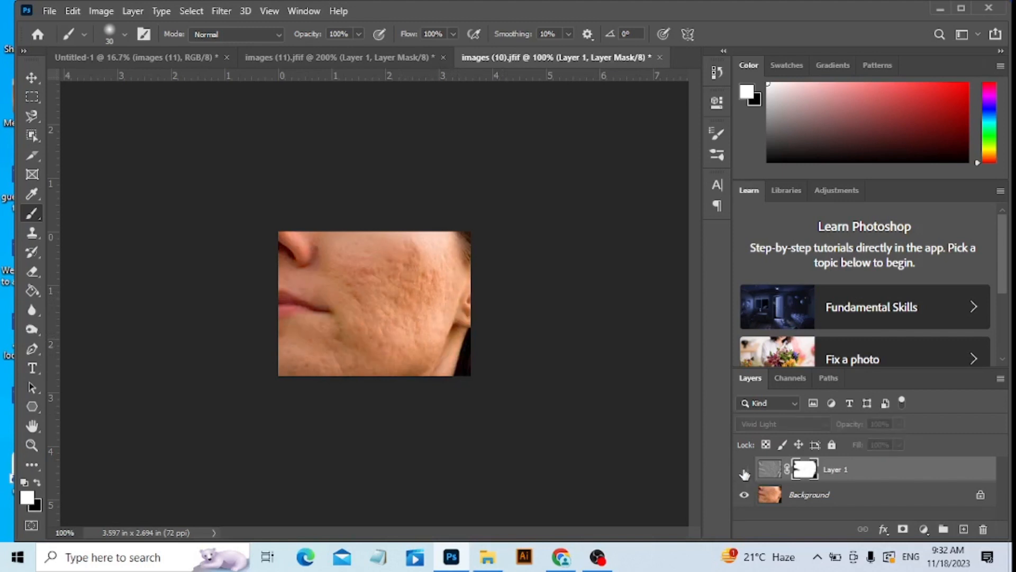
left_click(744, 471)
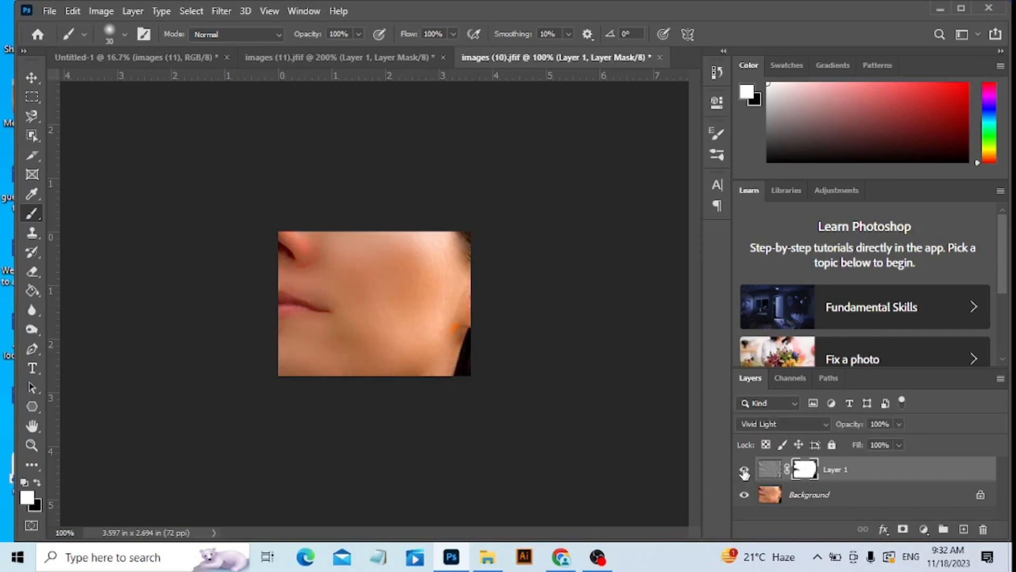
left_click(744, 472)
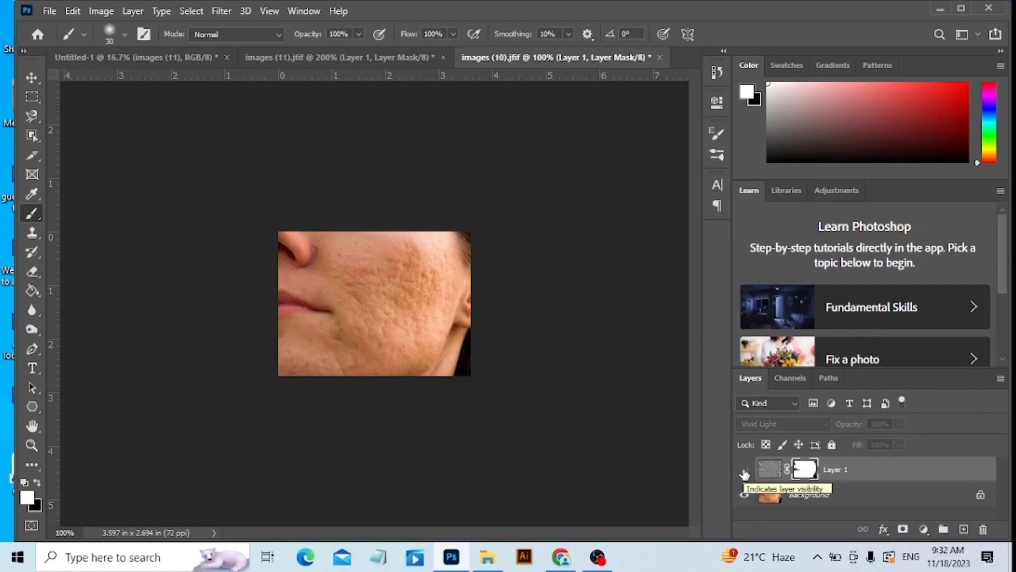
left_click(744, 471)
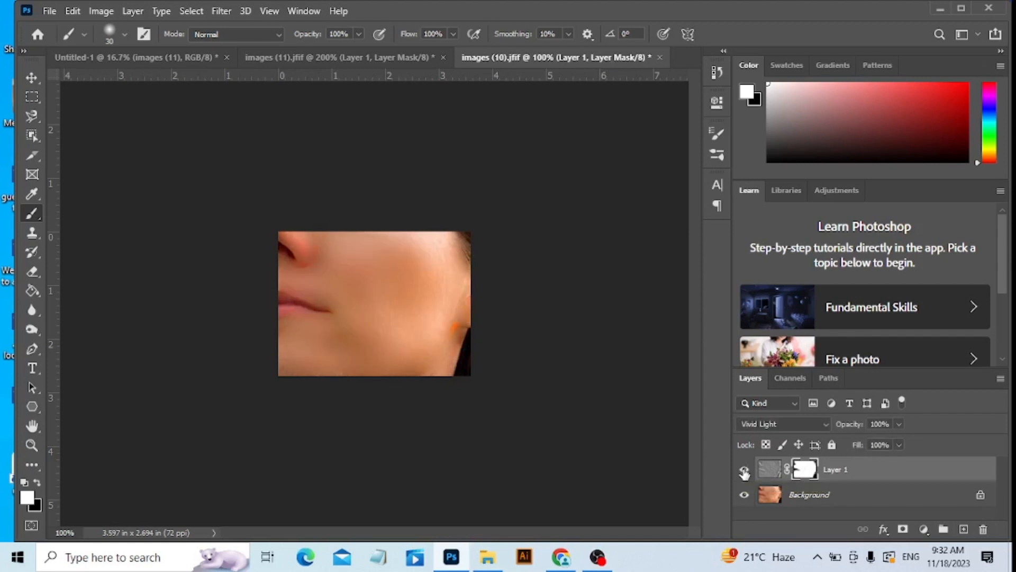
left_click(744, 471)
left_click(744, 472)
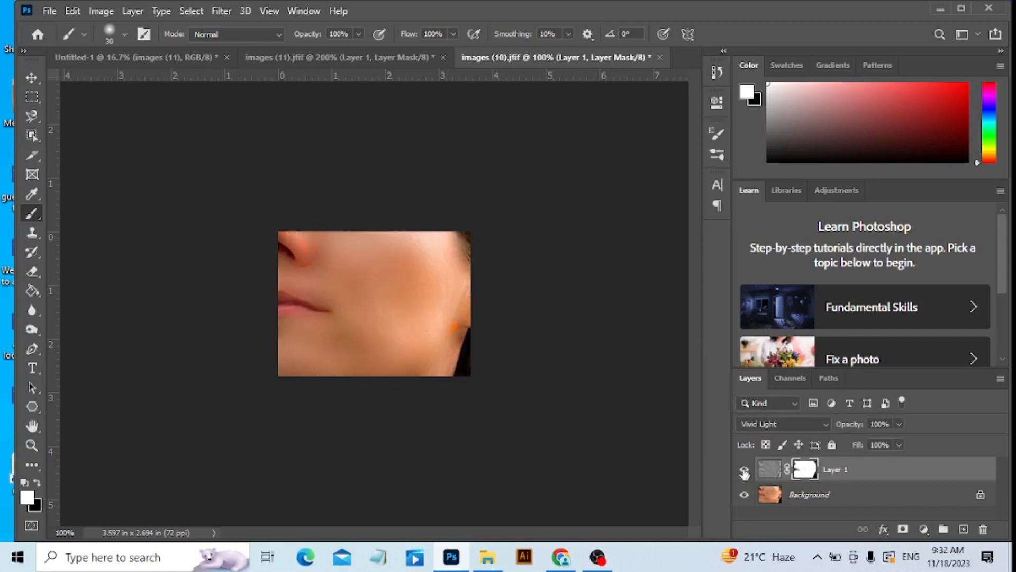